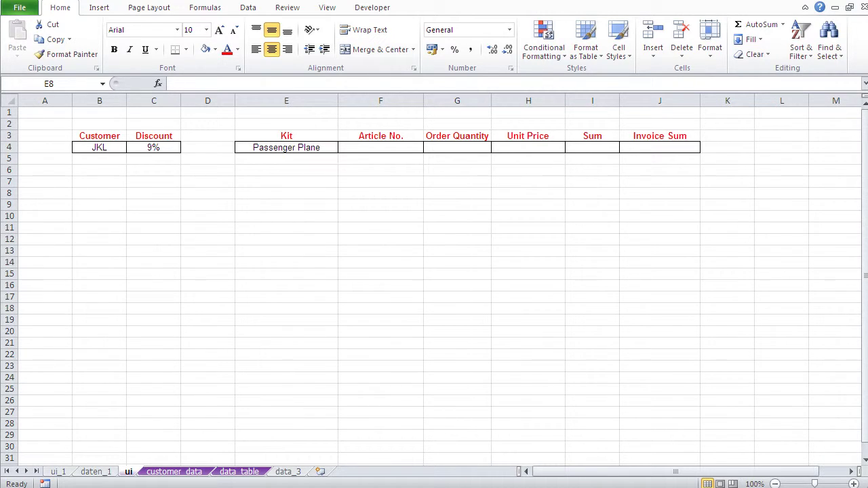
# Step: Look over the data_table article price sheet, then the customer_data discount sheet
pyautogui.click(241, 473)
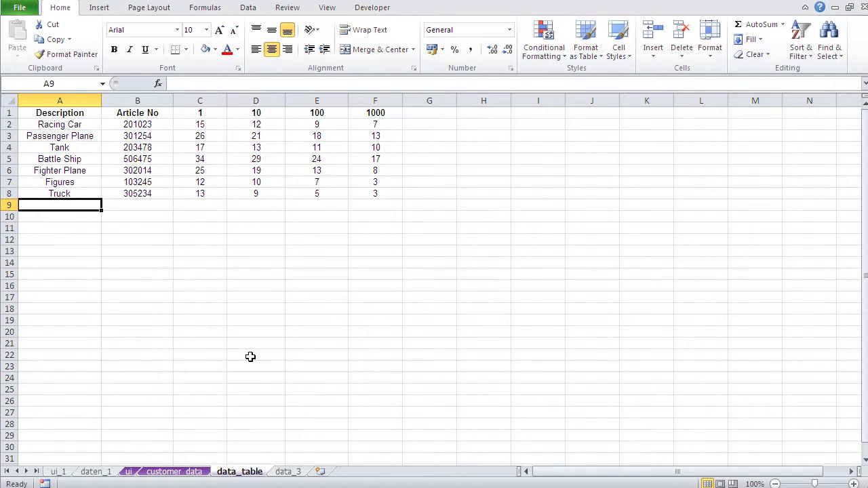
pyautogui.click(193, 473)
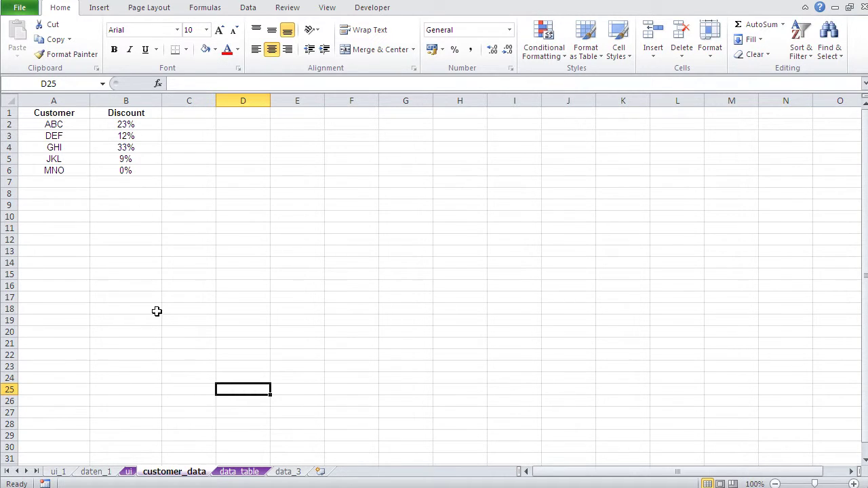
# Step: Go back to the ui invoice sheet showing customer JKL's order row
pyautogui.click(129, 471)
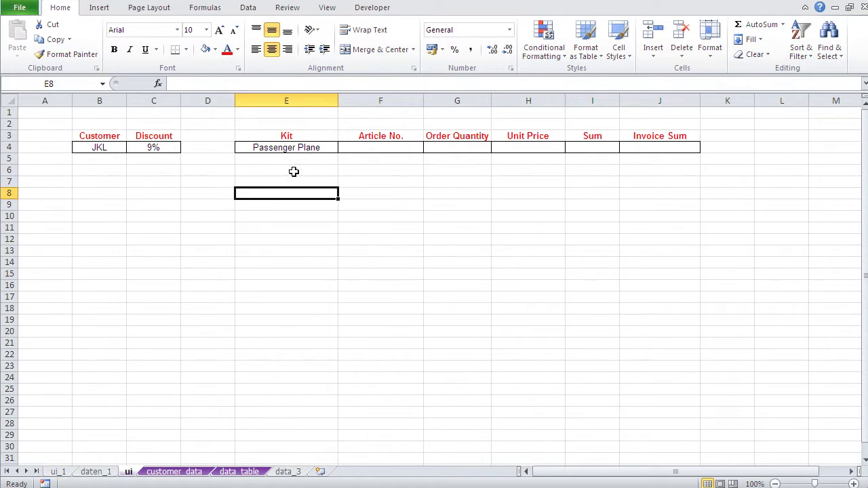
pyautogui.click(151, 150)
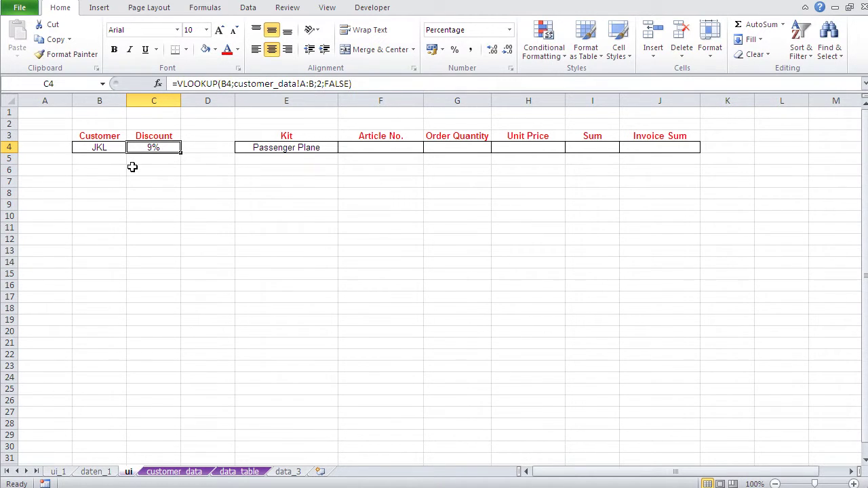
pyautogui.click(274, 153)
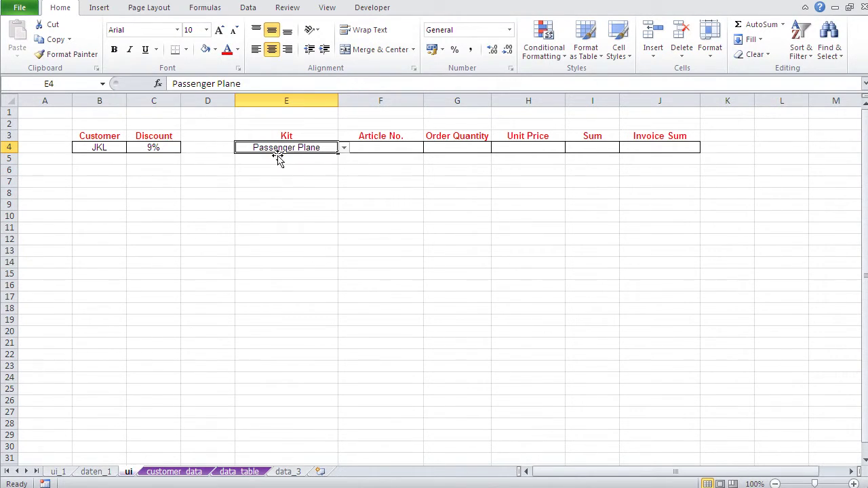
pyautogui.click(261, 171)
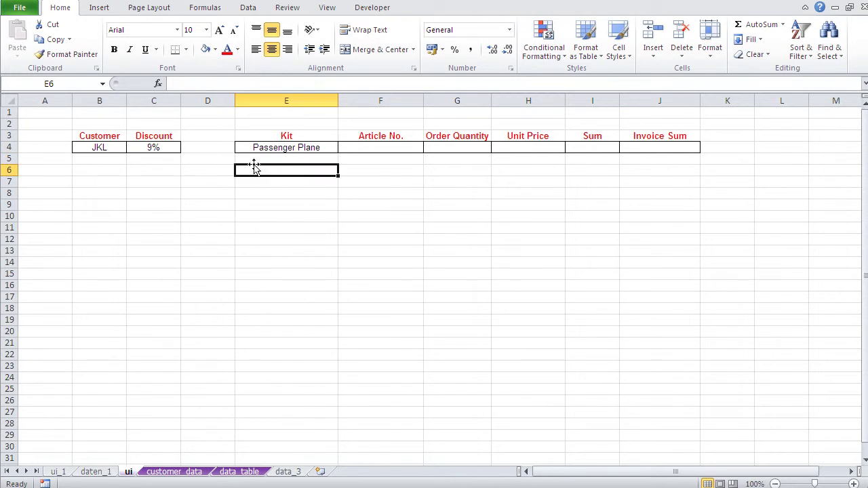
pyautogui.click(251, 150)
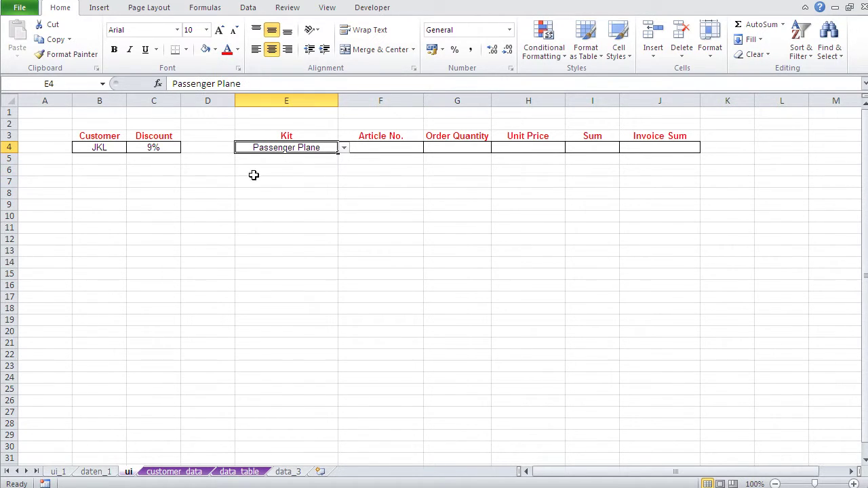
pyautogui.click(252, 174)
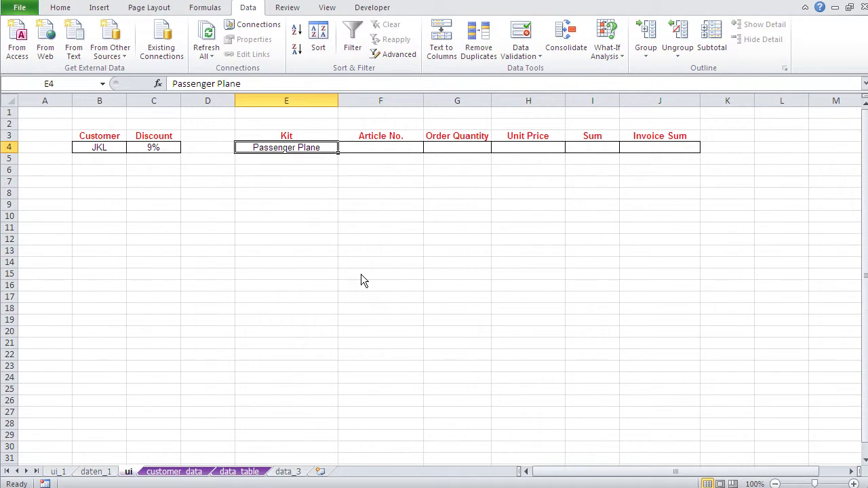
pyautogui.click(61, 8)
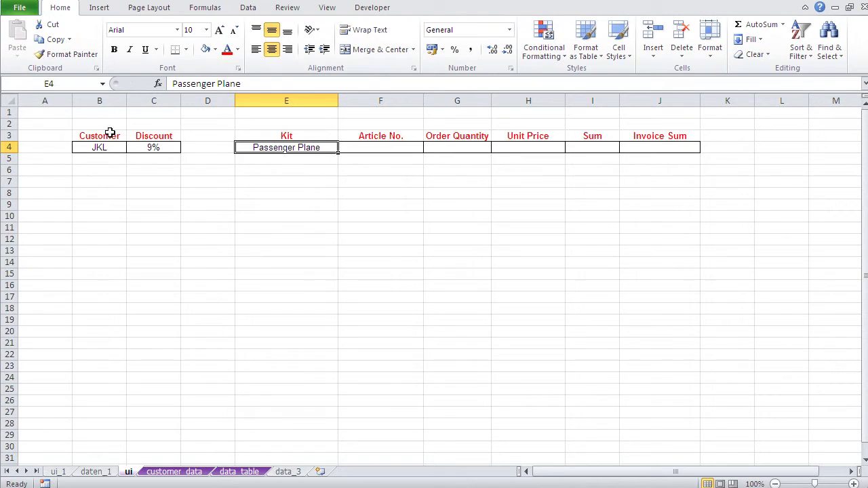
pyautogui.click(101, 147)
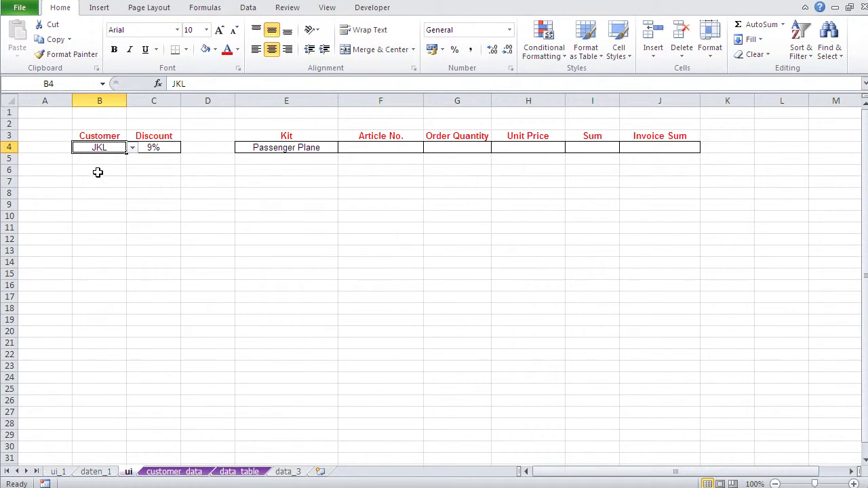
# Step: Fill the Customer B4, Kit E4 and Order Quantity G4 cells yellow, then glance at data_table
pyautogui.click(216, 51)
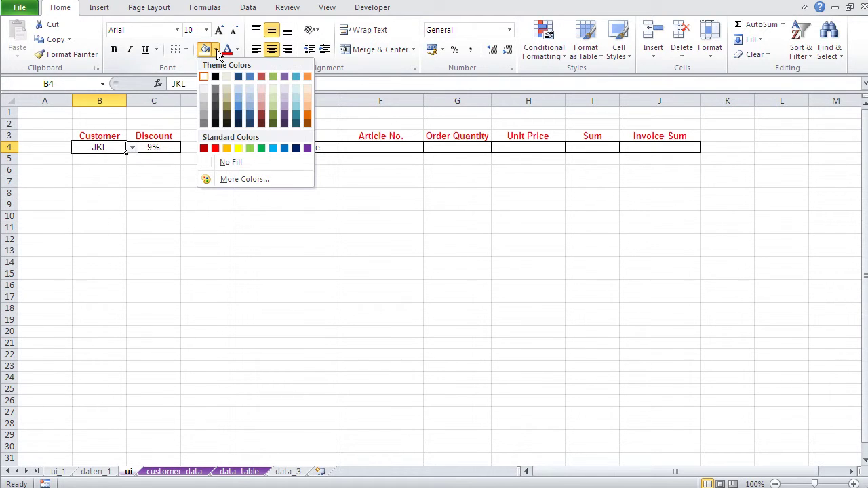
pyautogui.click(239, 151)
pyautogui.click(152, 147)
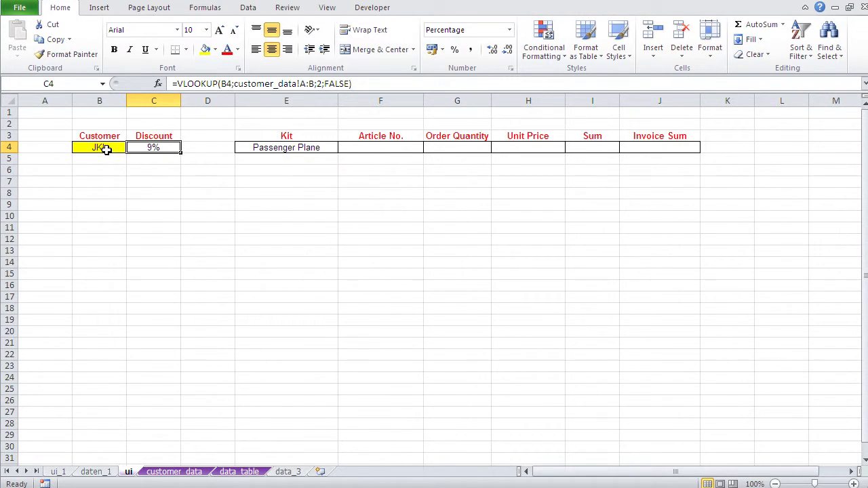
pyautogui.click(279, 147)
pyautogui.click(205, 50)
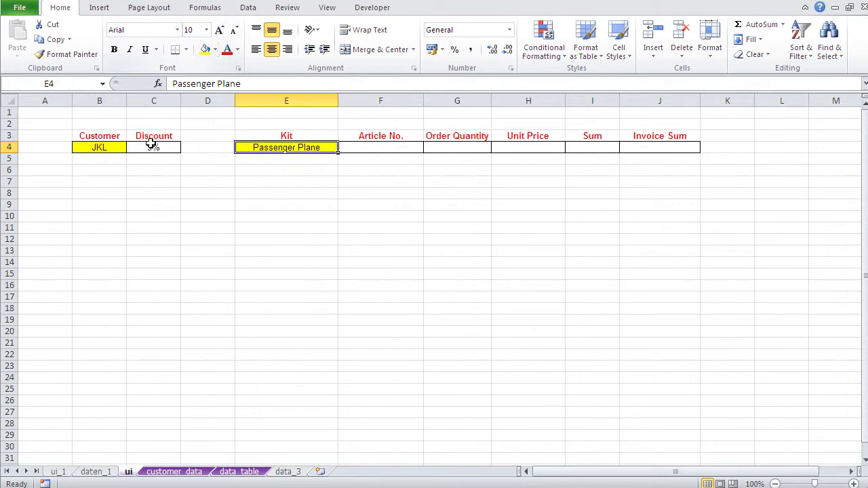
pyautogui.click(442, 150)
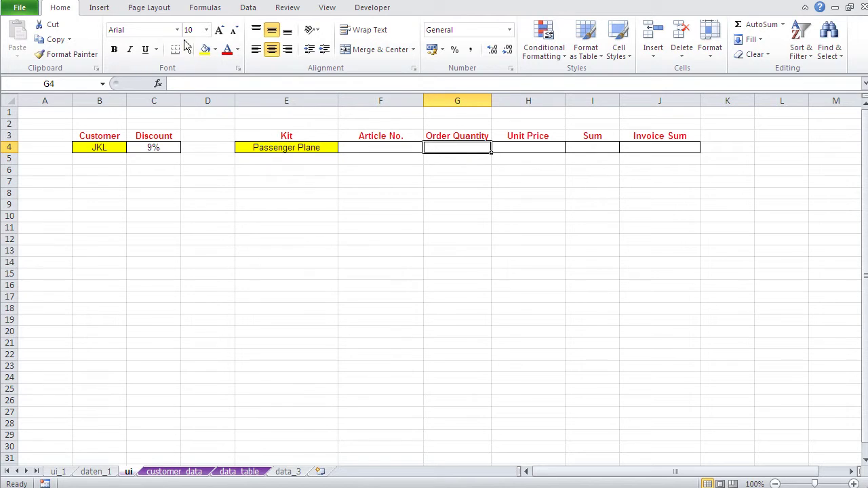
pyautogui.click(205, 50)
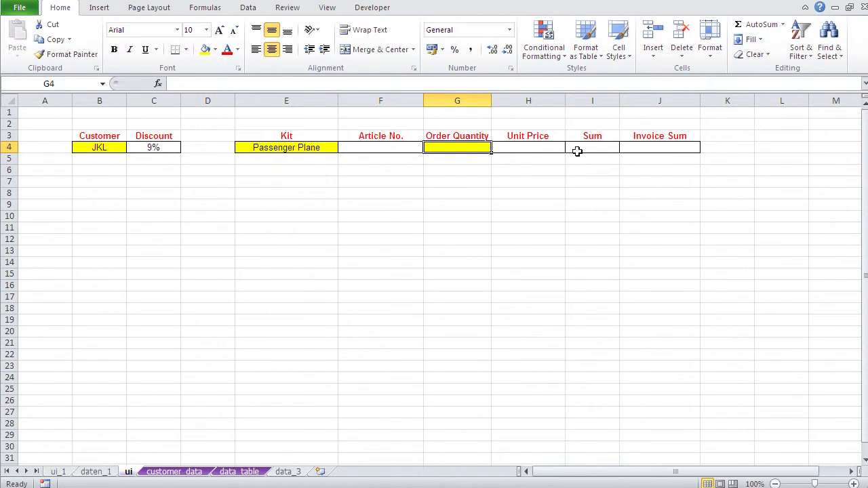
pyautogui.click(415, 206)
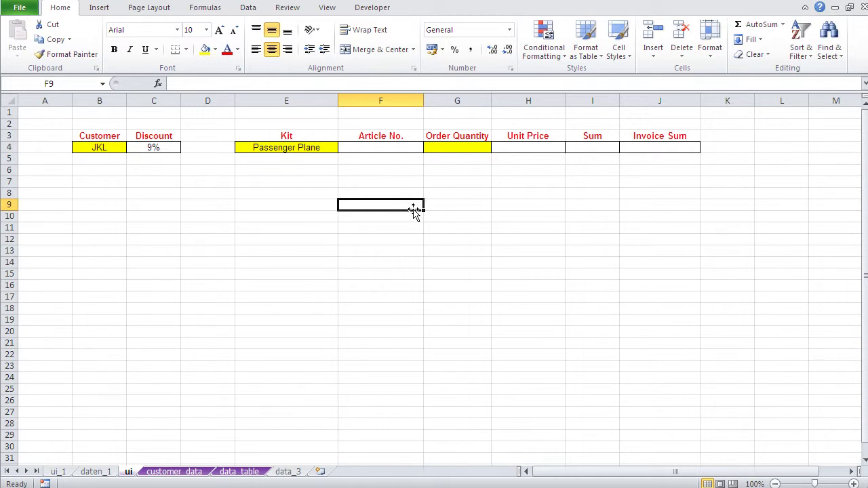
pyautogui.click(229, 473)
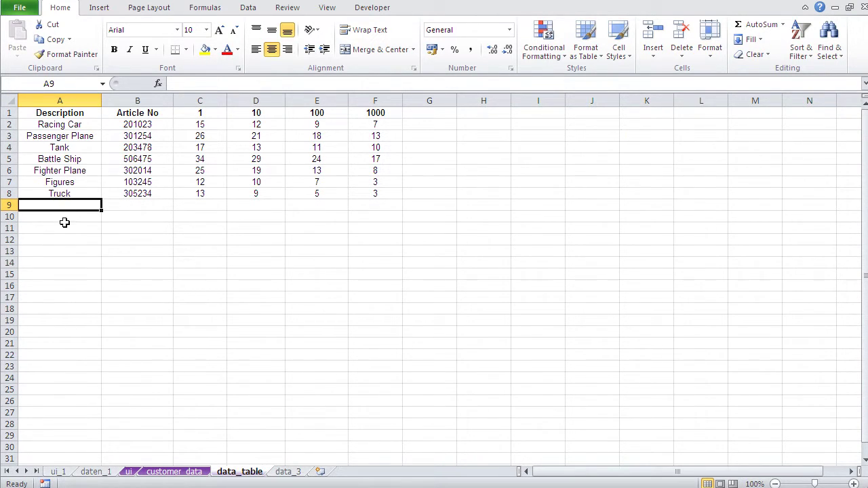
pyautogui.click(128, 471)
# Step: Clear the Passenger Plane entry from the Kit cell E4
pyautogui.click(285, 148)
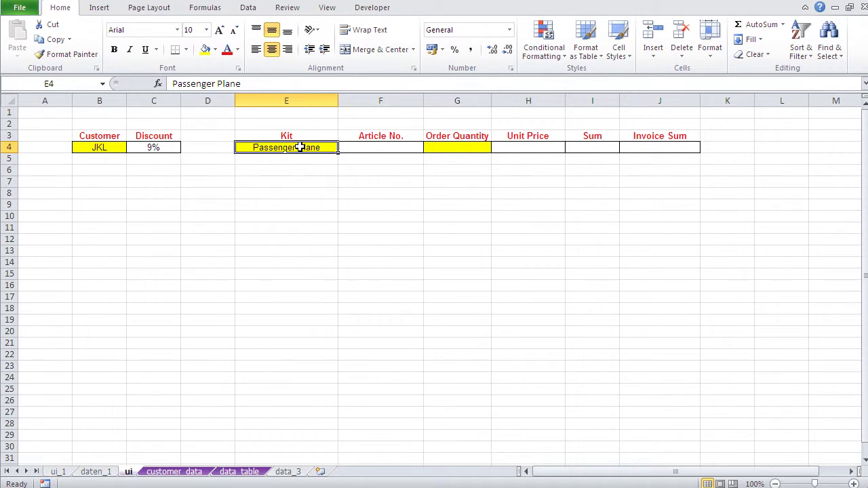
pyautogui.click(88, 147)
pyautogui.click(299, 148)
pyautogui.click(249, 9)
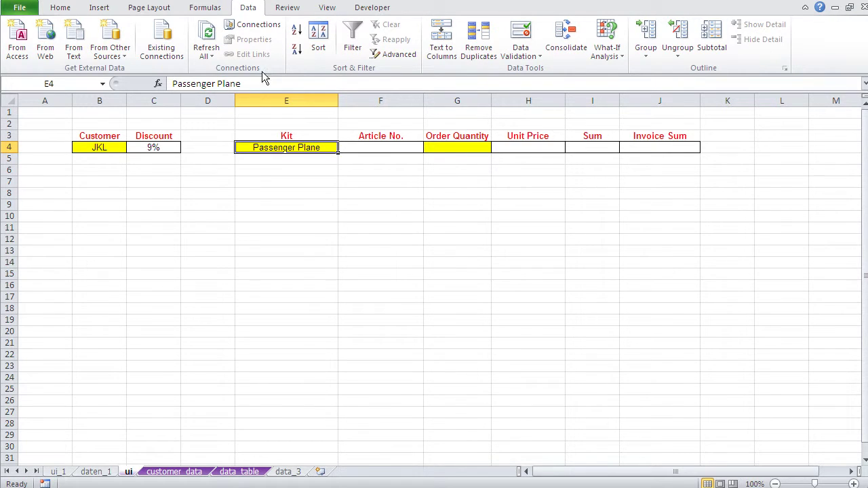
pyautogui.click(333, 285)
pyautogui.click(296, 160)
pyautogui.click(299, 147)
pyautogui.press('Delete')
pyautogui.click(296, 172)
# Step: Give E4 a List data validation with source =data_table!$A:$A
pyautogui.click(300, 145)
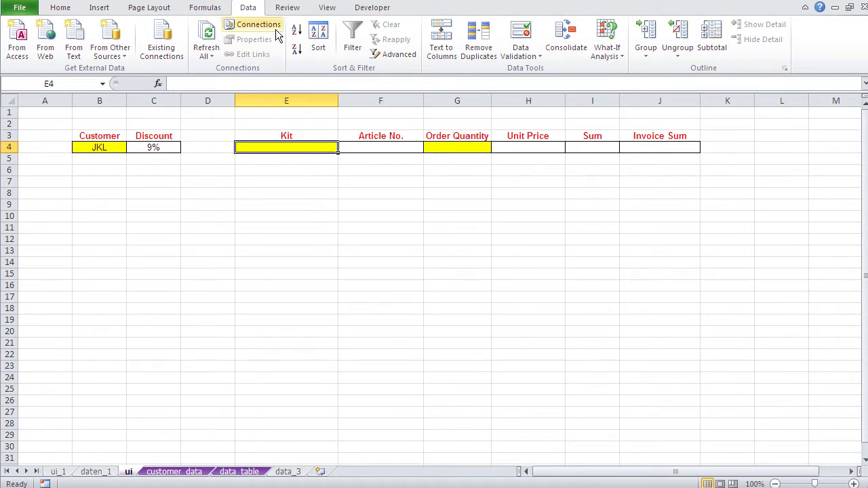
pyautogui.click(522, 57)
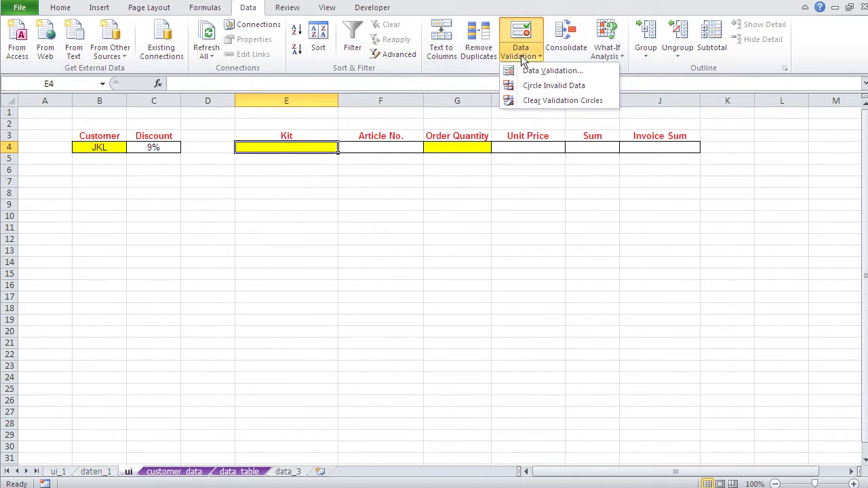
pyautogui.click(528, 72)
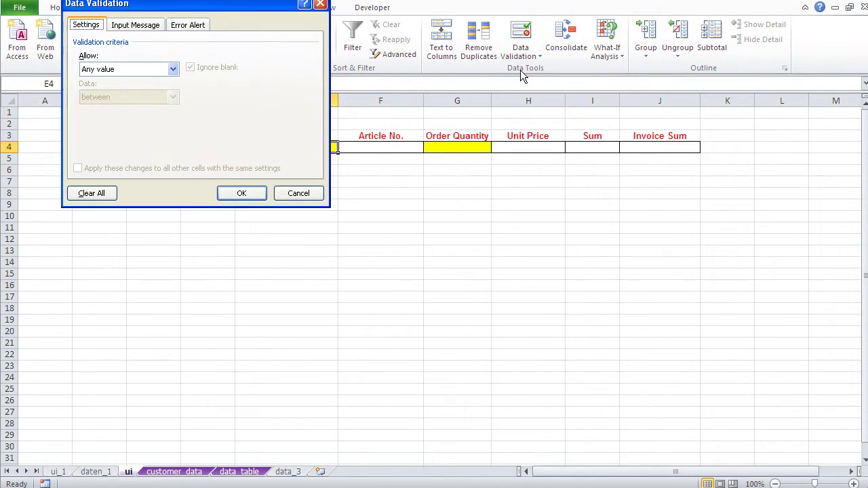
pyautogui.moveTo(207, 9); pyautogui.dragTo(408, 114)
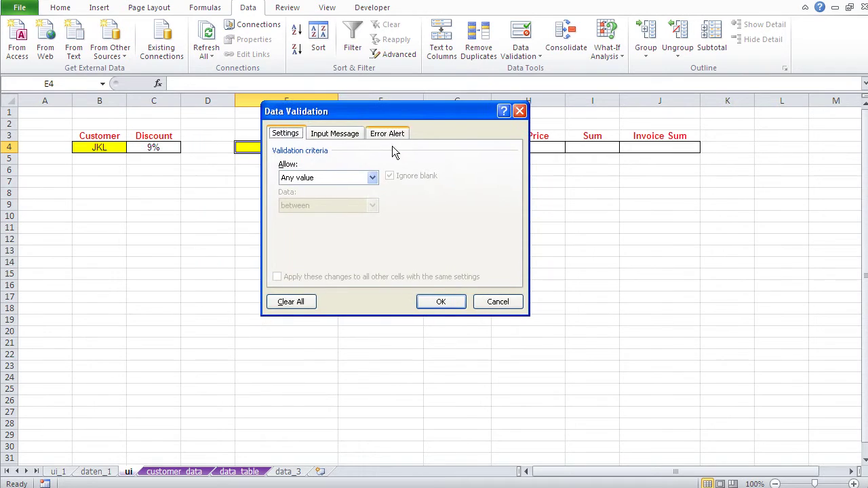
pyautogui.click(371, 179)
pyautogui.click(346, 216)
pyautogui.moveTo(355, 114); pyautogui.dragTo(581, 120)
pyautogui.click(563, 237)
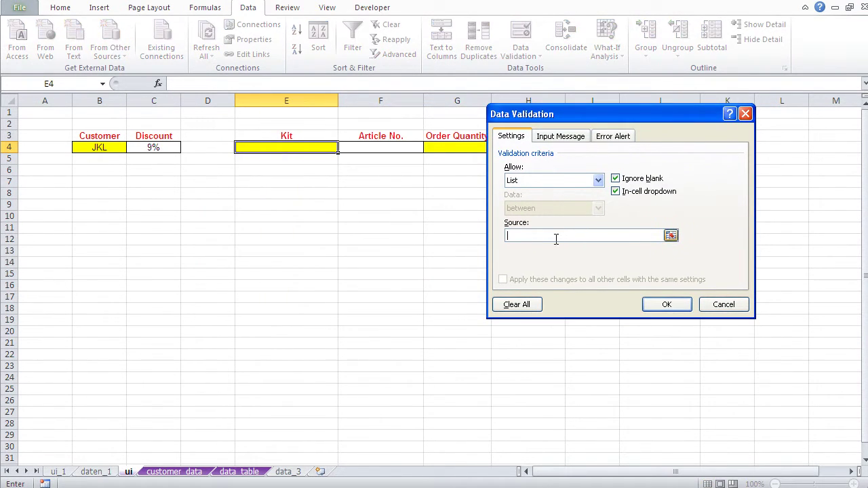
pyautogui.click(231, 471)
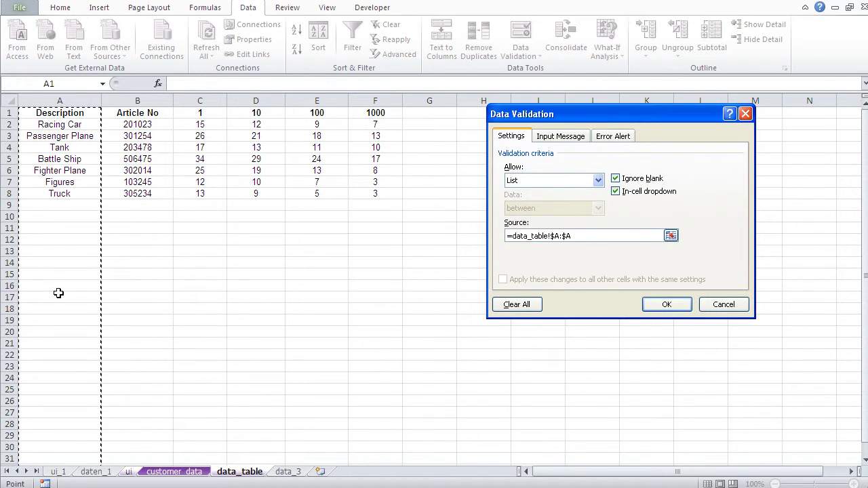
pyautogui.click(667, 305)
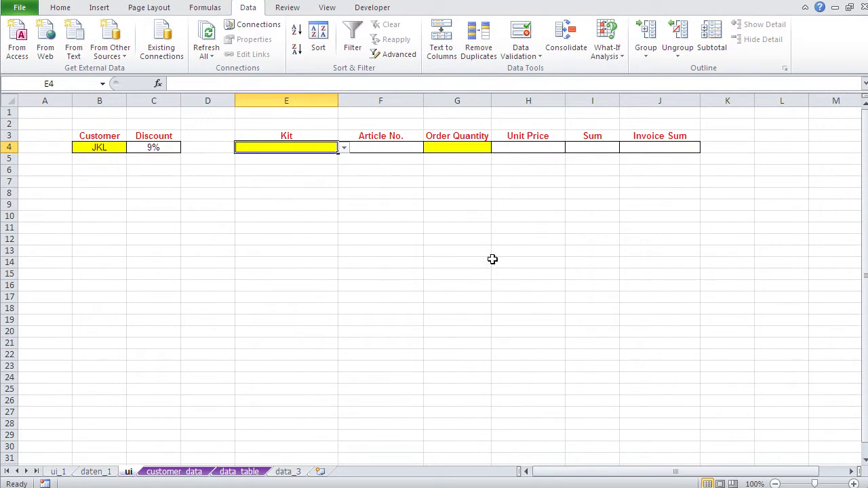
# Step: Choose Tank in the E4 dropdown and add Fire Truck and Cruiser to data_table's descriptions
pyautogui.click(345, 148)
pyautogui.click(315, 184)
pyautogui.click(239, 471)
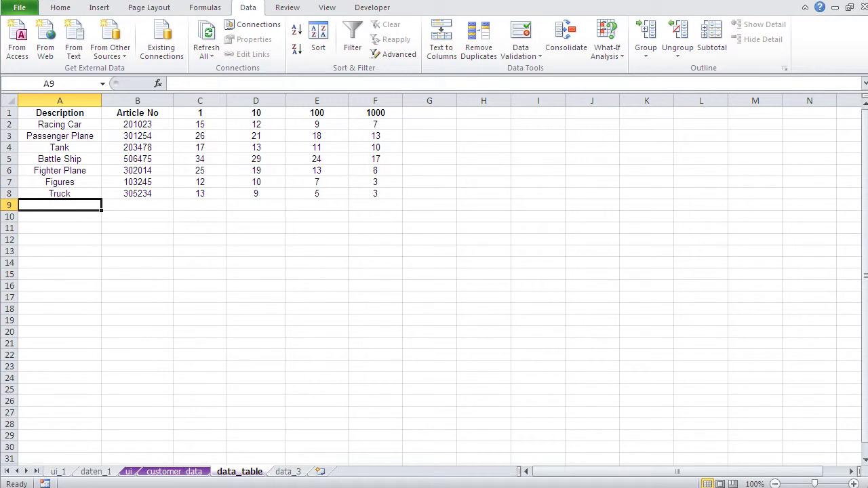
pyautogui.write('F')
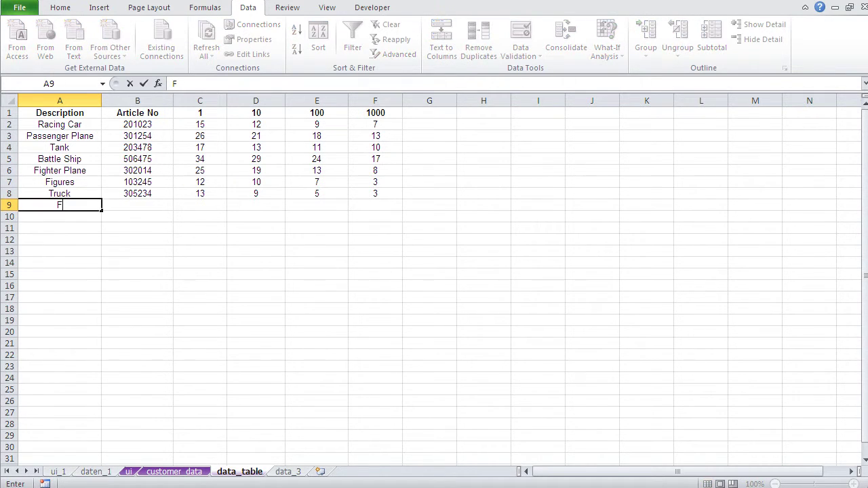
pyautogui.write('ire Truck')
pyautogui.press('Return')
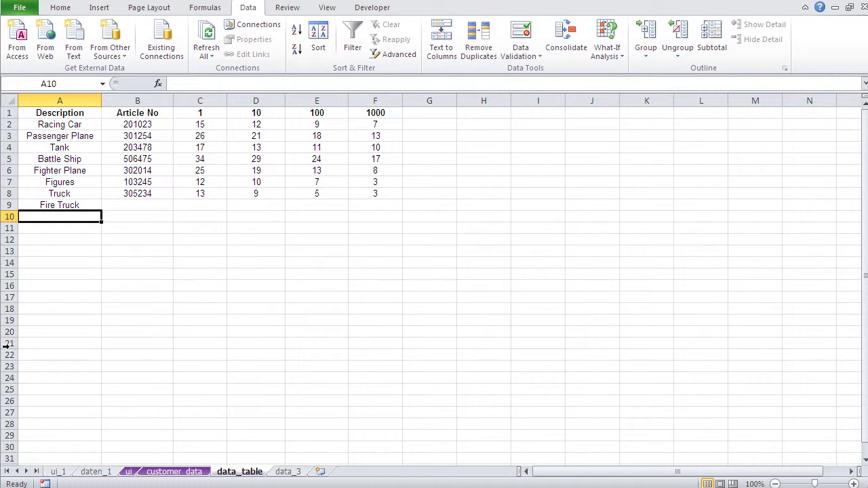
pyautogui.write('Cruiser')
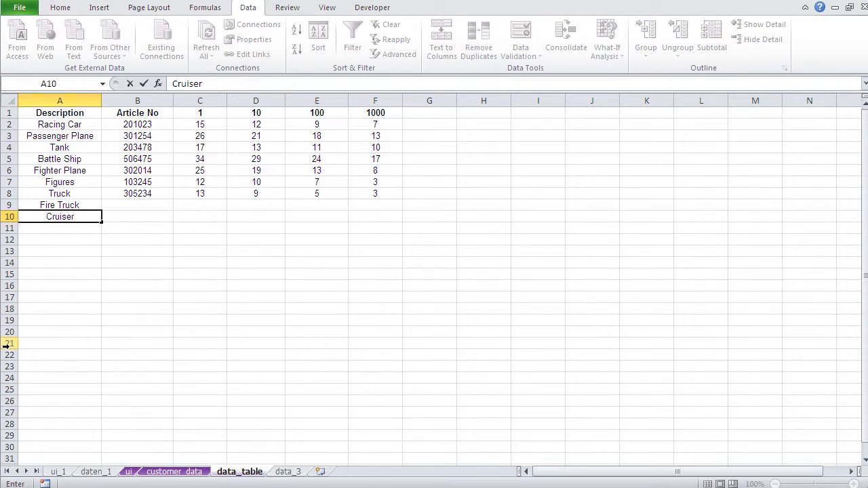
pyautogui.press('Return')
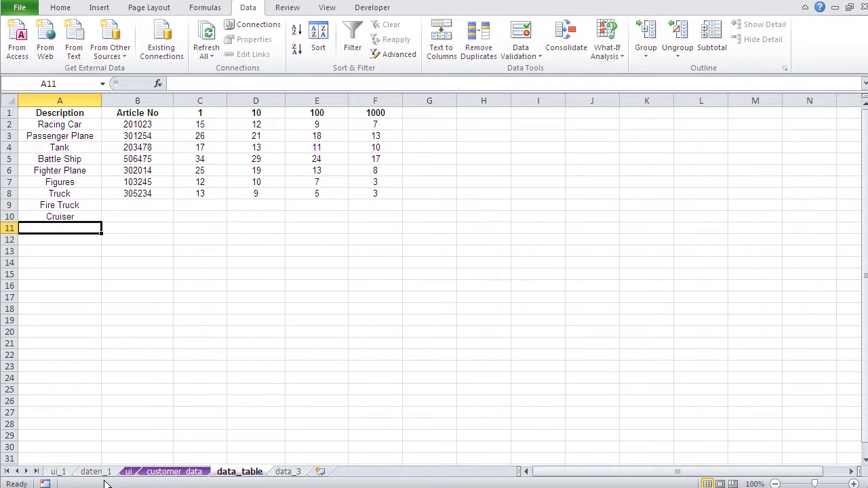
# Step: Check that the Kit dropdown now offers the new entries, keeping Tank selected
pyautogui.click(129, 472)
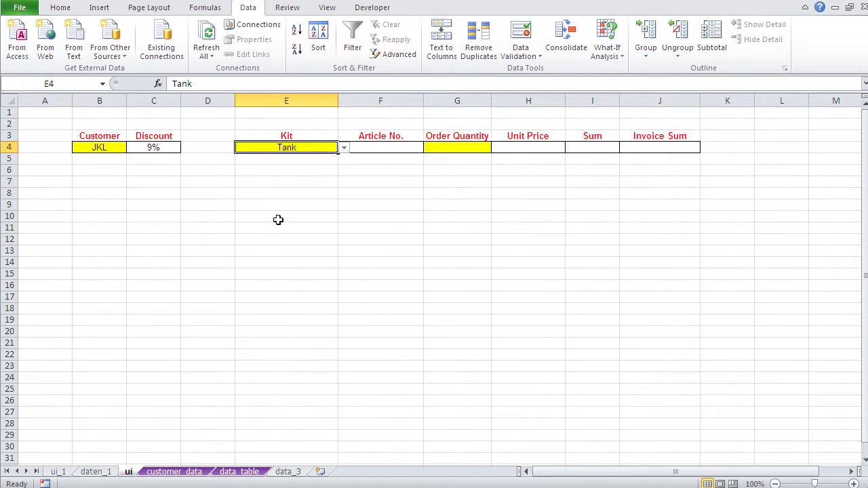
pyautogui.click(344, 148)
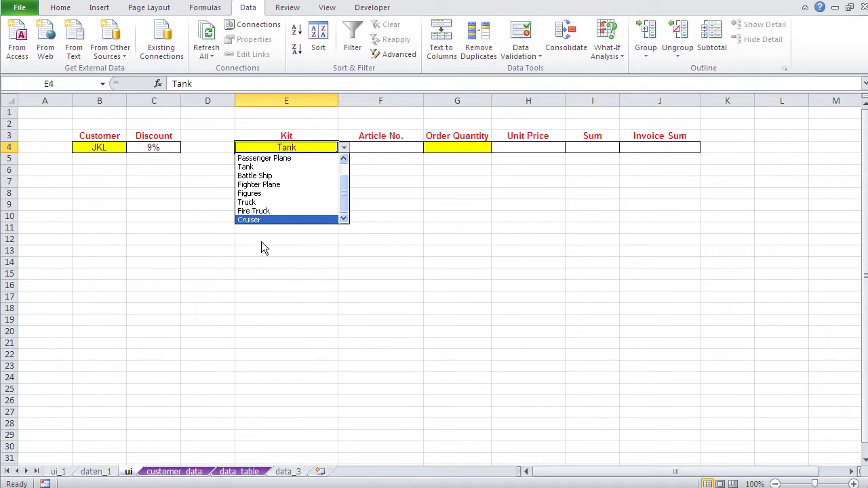
pyautogui.press('Escape')
# Step: Delete Fire Truck and Cruiser from data_table and select the Article No. cell F4
pyautogui.click(240, 473)
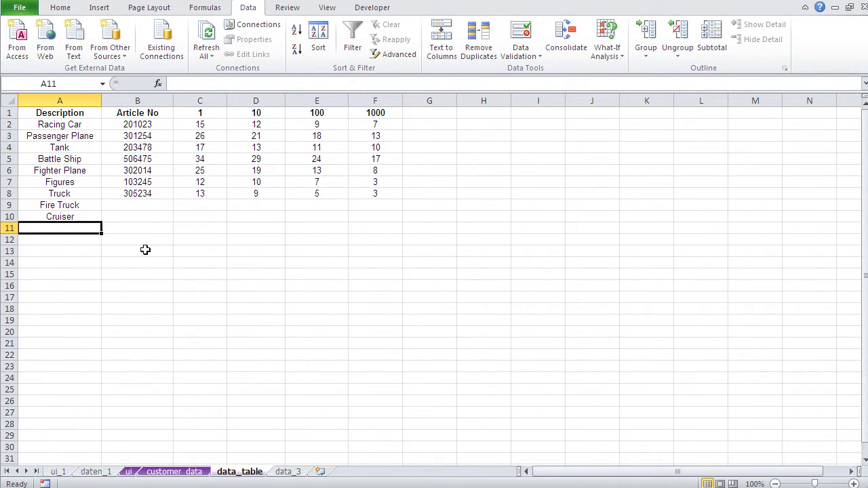
pyautogui.moveTo(59, 207); pyautogui.dragTo(59, 219)
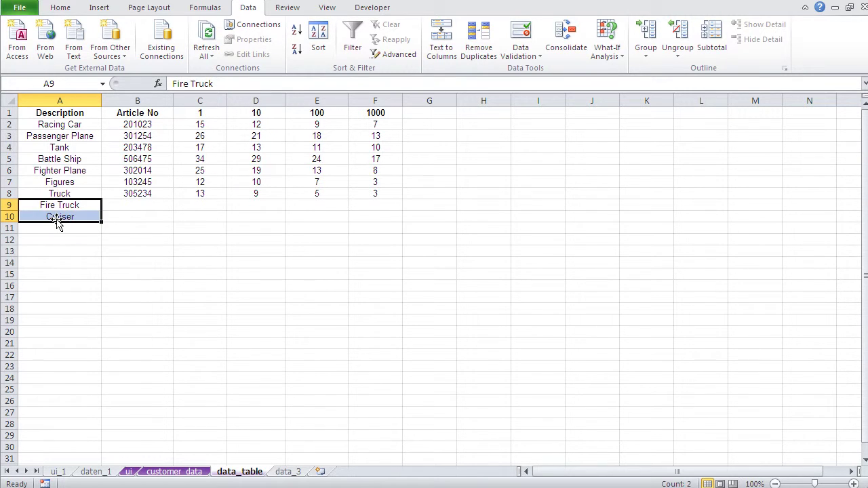
pyautogui.press('Delete')
pyautogui.click(64, 241)
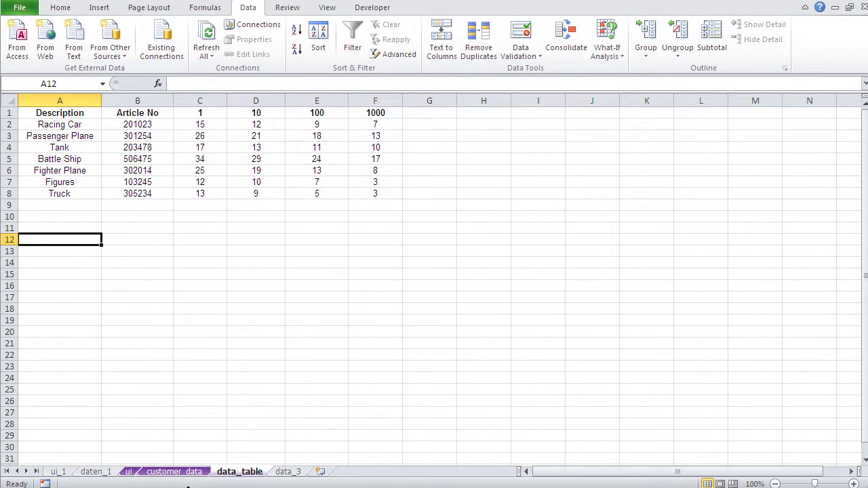
pyautogui.click(128, 471)
pyautogui.click(256, 275)
pyautogui.click(375, 145)
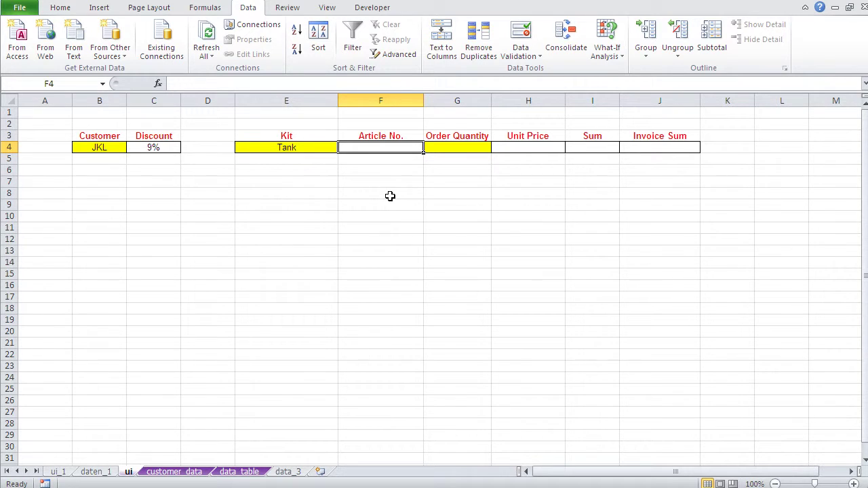
# Step: Insert a VLOOKUP function into F4, picking it from the All category
pyautogui.click(240, 471)
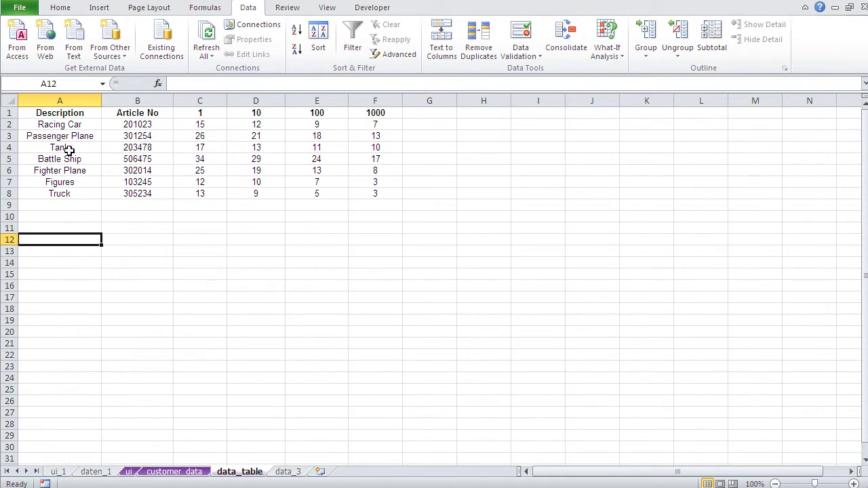
pyautogui.click(127, 473)
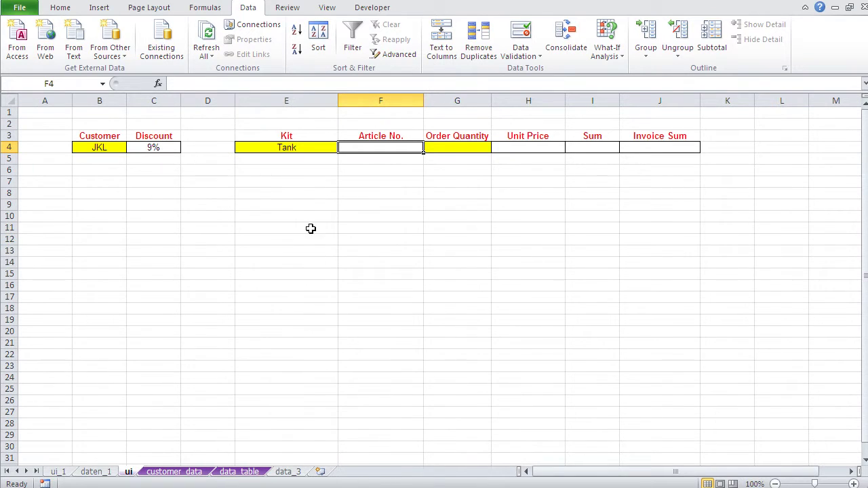
pyautogui.click(158, 84)
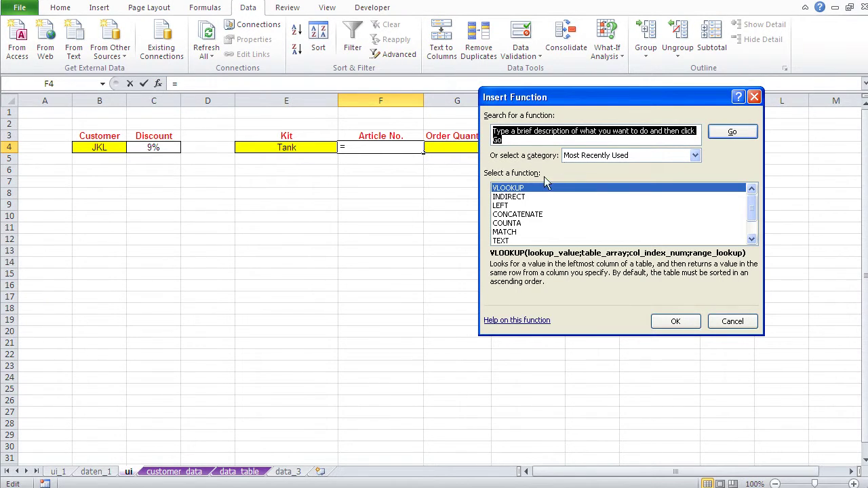
pyautogui.click(603, 158)
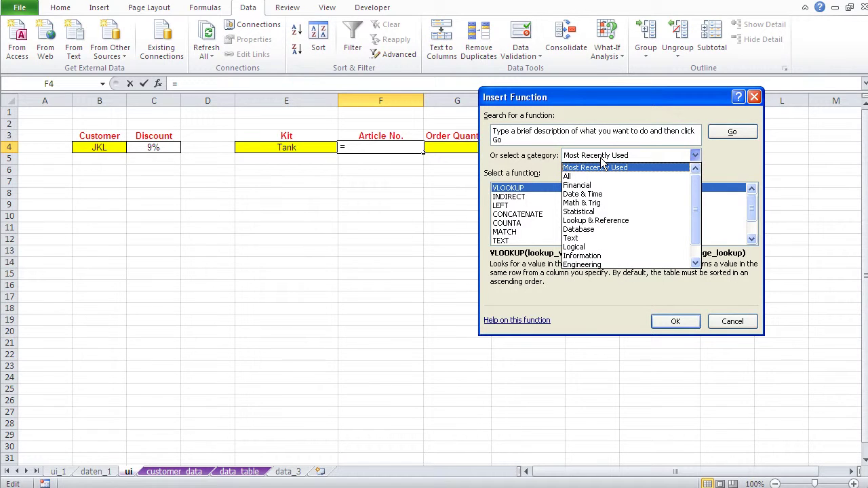
pyautogui.click(589, 175)
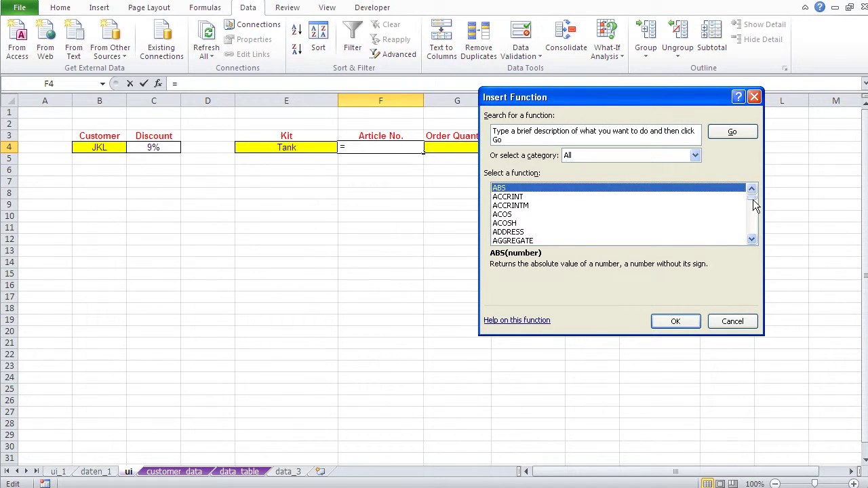
pyautogui.moveTo(755, 205); pyautogui.dragTo(755, 238)
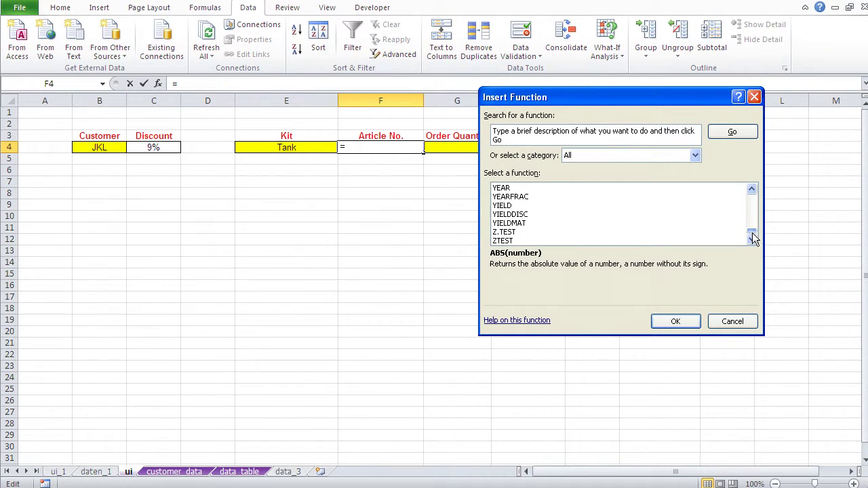
pyautogui.click(753, 191)
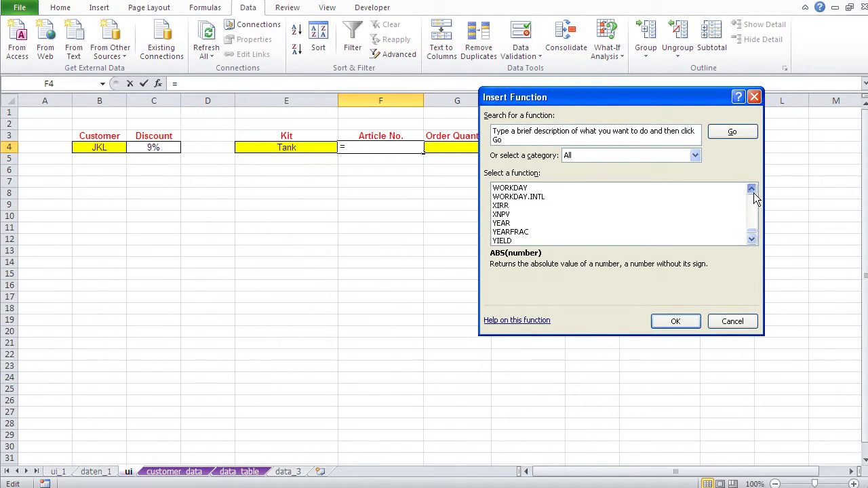
pyautogui.click(752, 190)
pyautogui.click(753, 191)
pyautogui.click(752, 190)
pyautogui.click(753, 191)
pyautogui.click(752, 191)
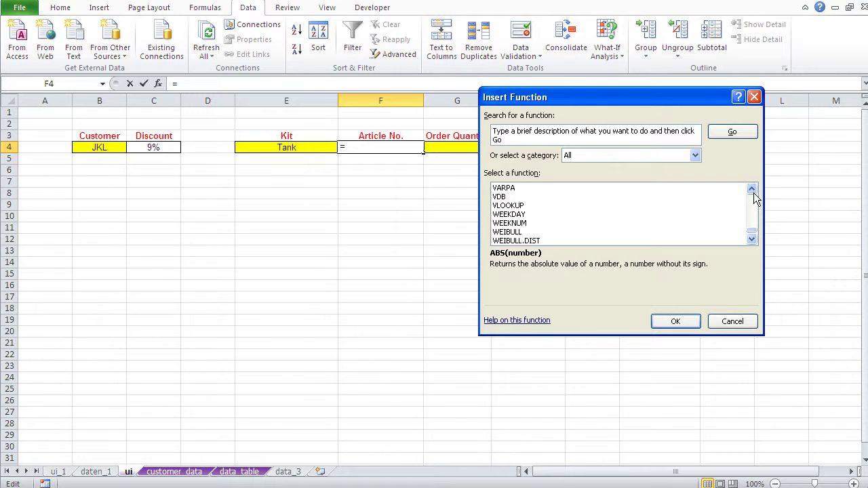
pyautogui.click(509, 205)
pyautogui.click(676, 321)
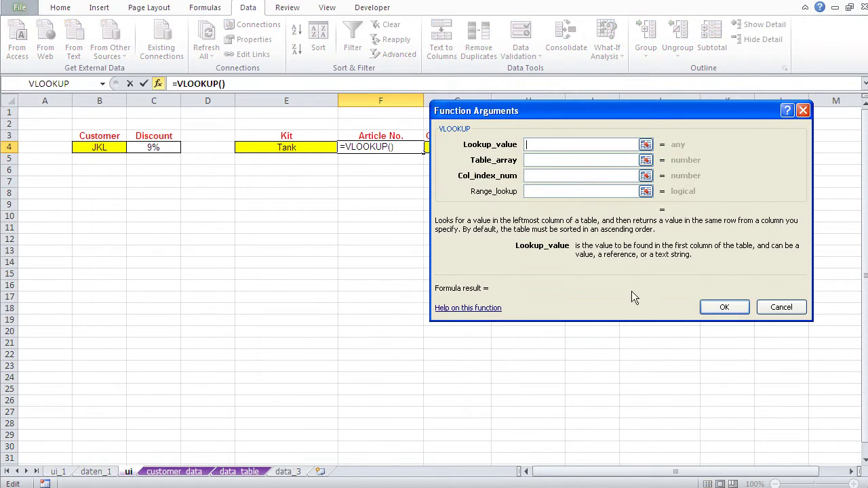
# Step: Set the VLOOKUP lookup value to E4 and the table array to data_table!A:B
pyautogui.moveTo(585, 121); pyautogui.dragTo(465, 196)
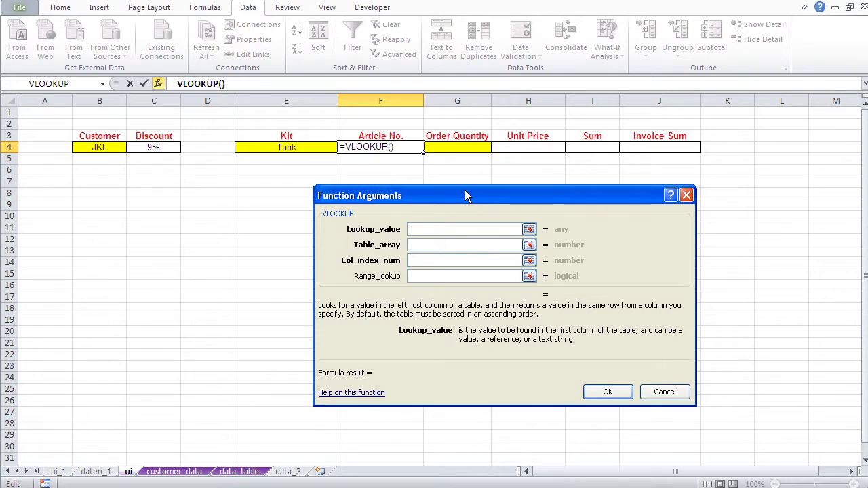
pyautogui.click(307, 149)
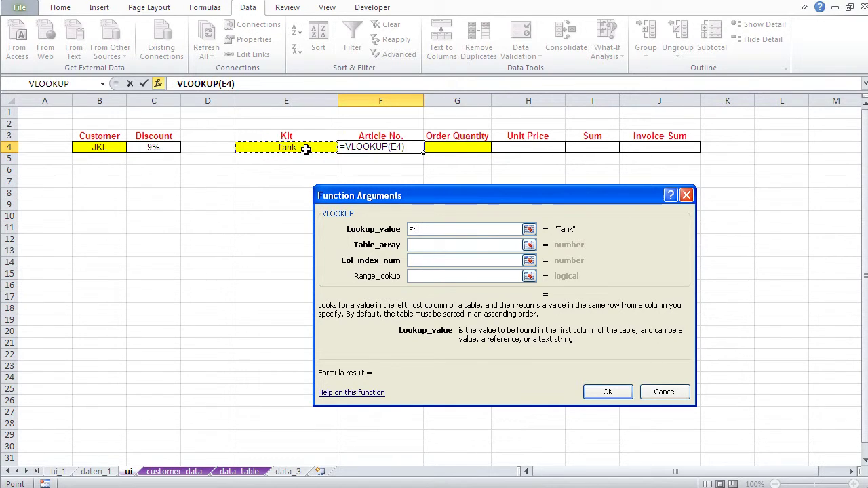
pyautogui.click(425, 244)
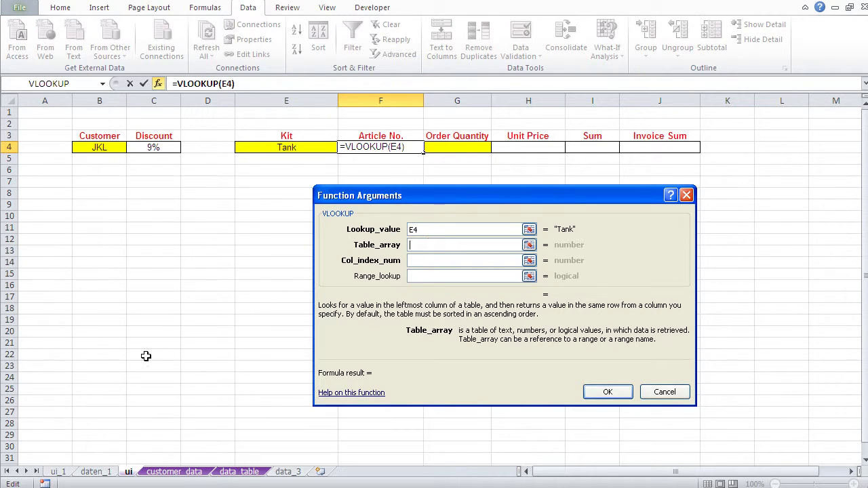
pyautogui.click(251, 474)
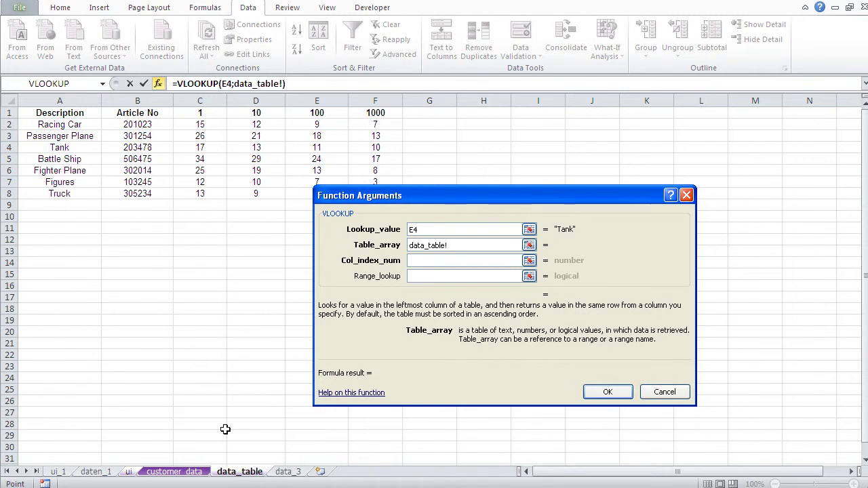
pyautogui.moveTo(55, 99); pyautogui.dragTo(126, 99)
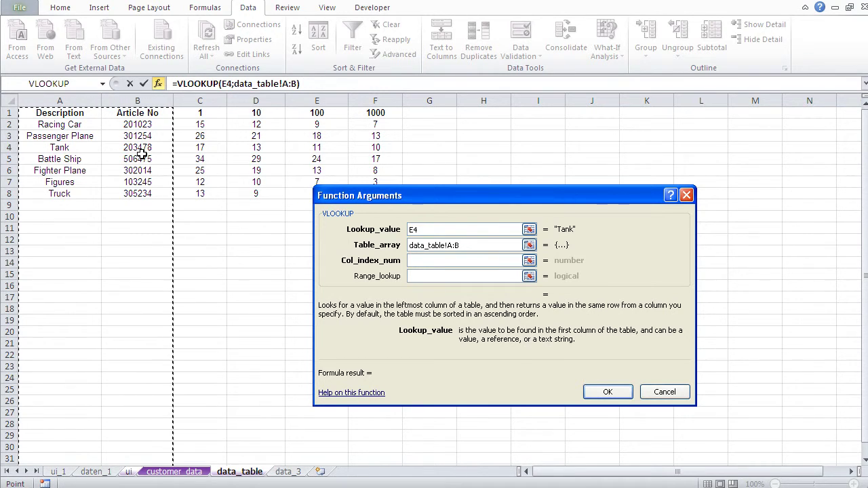
# Step: Finish the lookup with column index 2 and range lookup False, returning 203478 for Tank
pyautogui.click(418, 260)
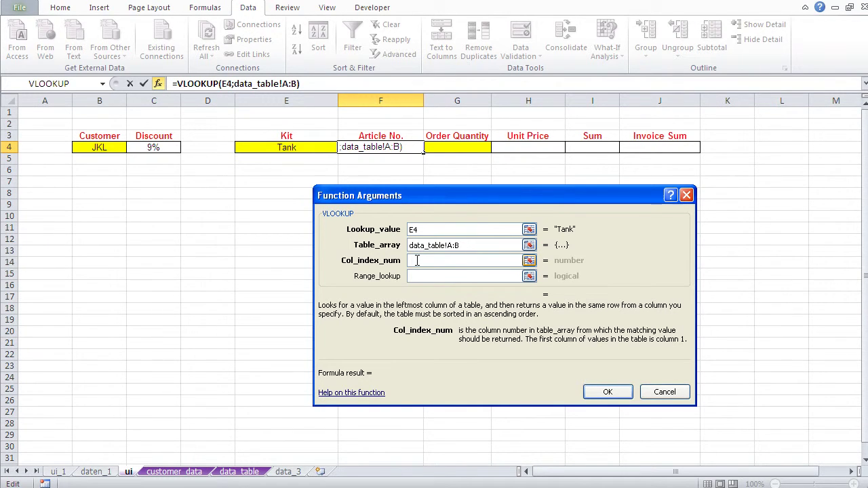
pyautogui.click(224, 472)
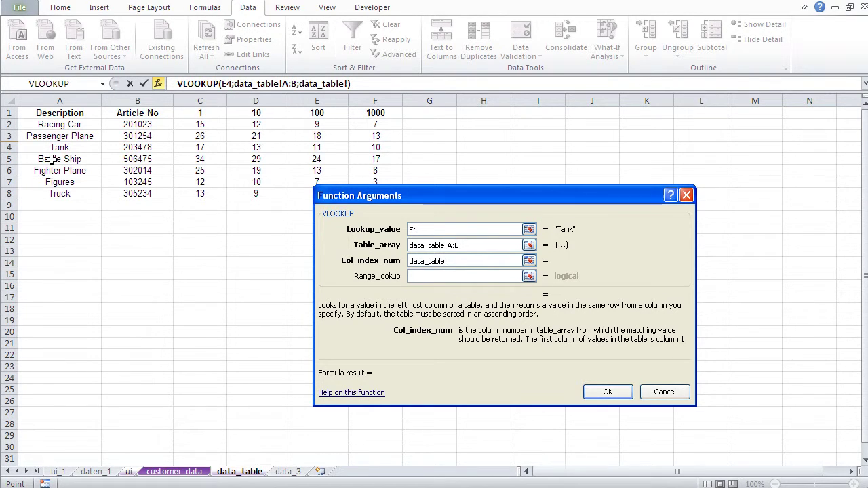
pyautogui.moveTo(455, 260); pyautogui.dragTo(393, 257)
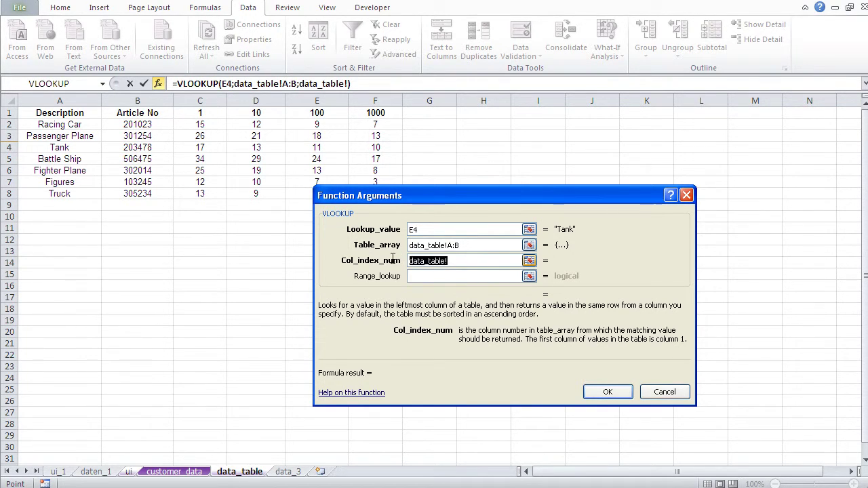
pyautogui.write('2')
pyautogui.click(422, 277)
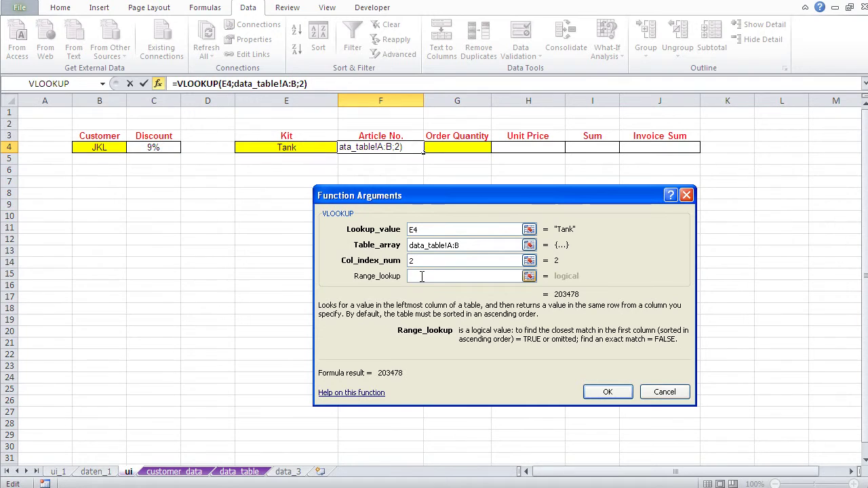
pyautogui.click(239, 472)
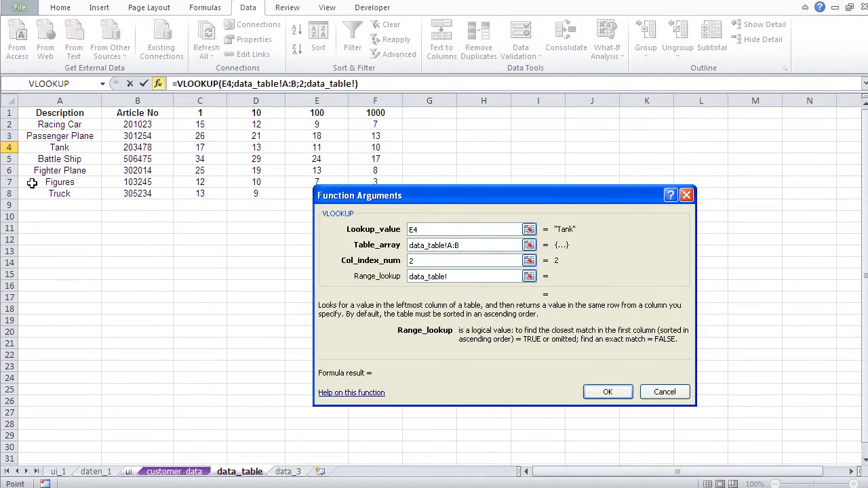
pyautogui.moveTo(449, 276); pyautogui.dragTo(400, 280)
pyautogui.write('Fals')
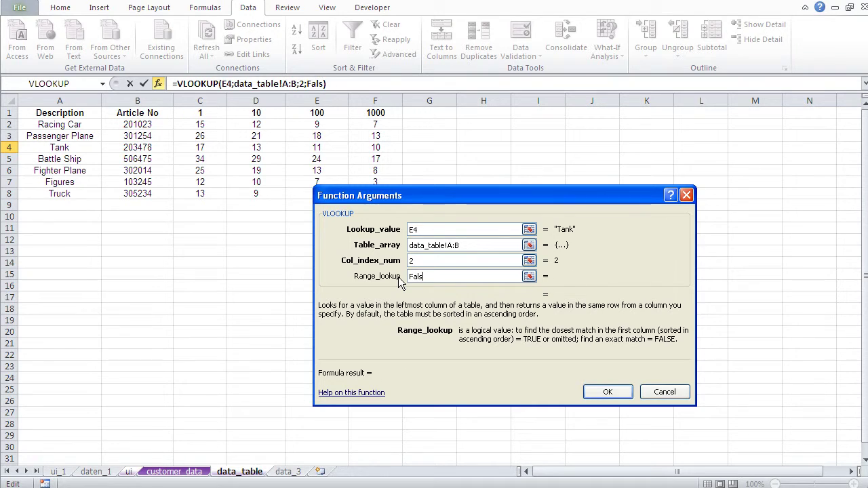
pyautogui.write('e')
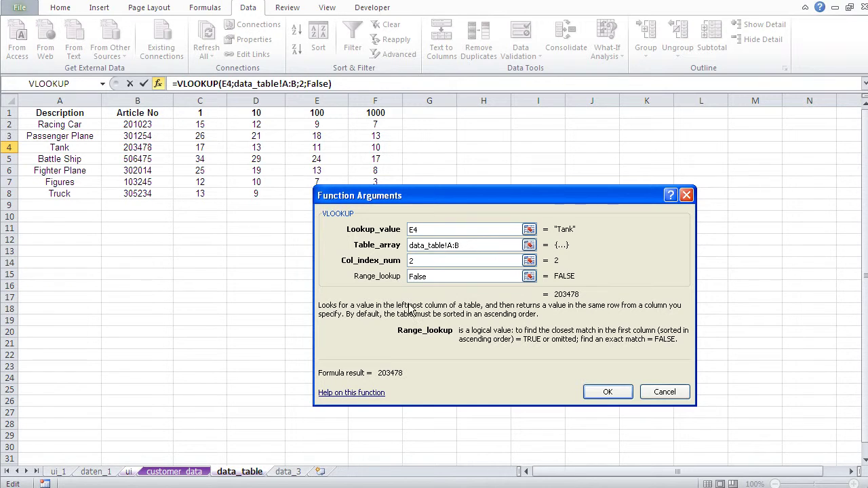
pyautogui.click(614, 392)
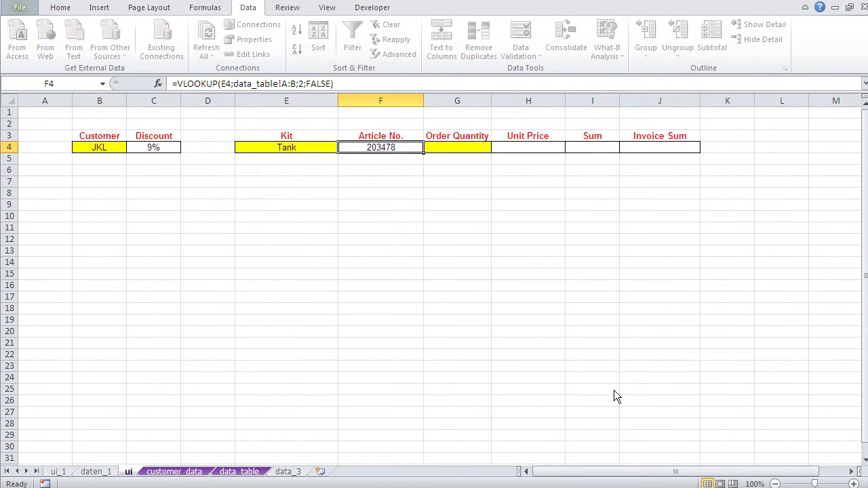
# Step: Select Battle Ship from the E4 kit dropdown, showing article 506475
pyautogui.click(464, 331)
pyautogui.click(381, 147)
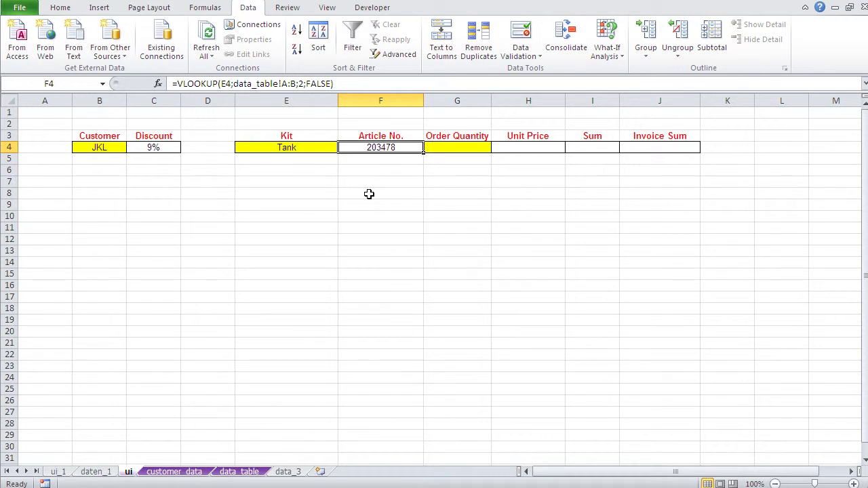
pyautogui.click(306, 148)
pyautogui.click(344, 147)
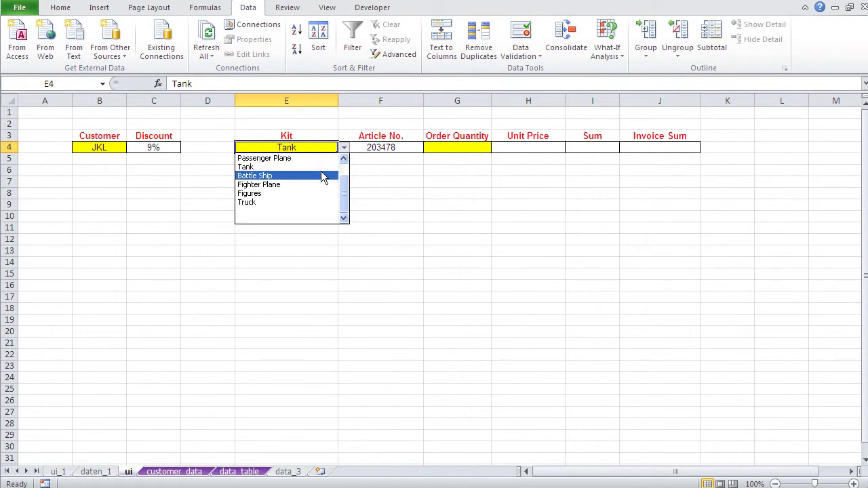
pyautogui.click(318, 176)
pyautogui.click(344, 148)
pyautogui.moveTo(343, 191); pyautogui.dragTo(343, 166)
pyautogui.click(378, 222)
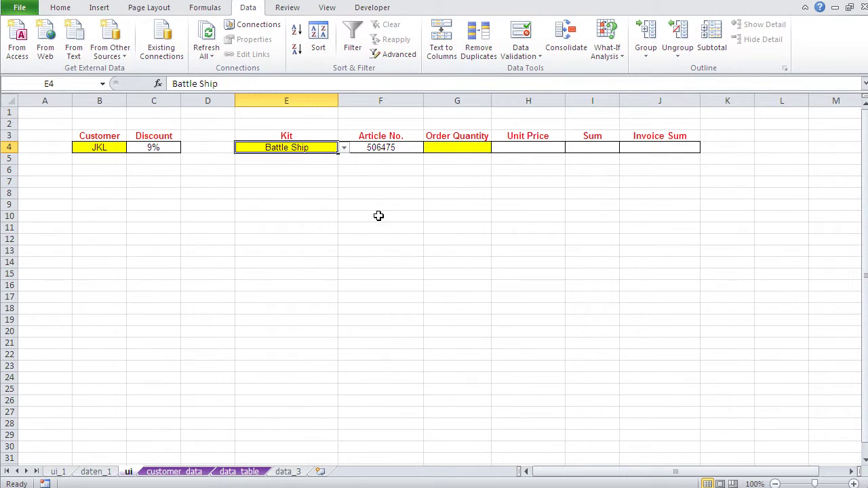
# Step: Enter an order quantity of 425 in G4 and start a function in Unit Price H4
pyautogui.click(447, 151)
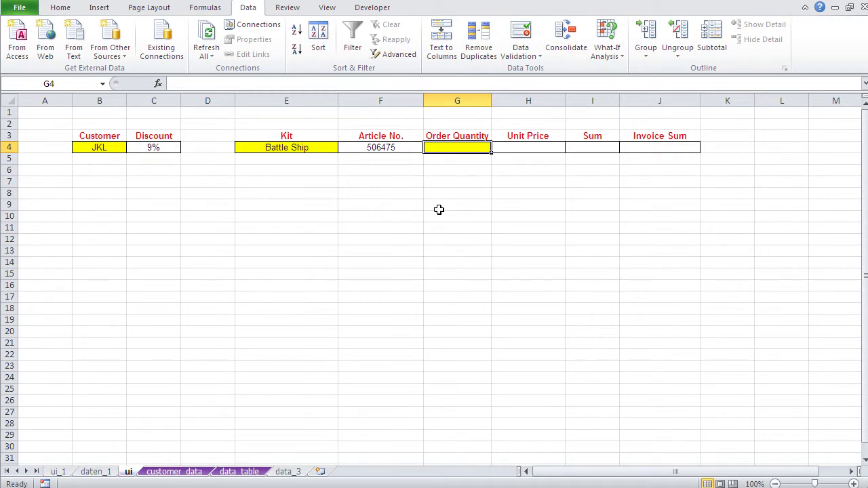
pyautogui.write('425')
pyautogui.press('Return')
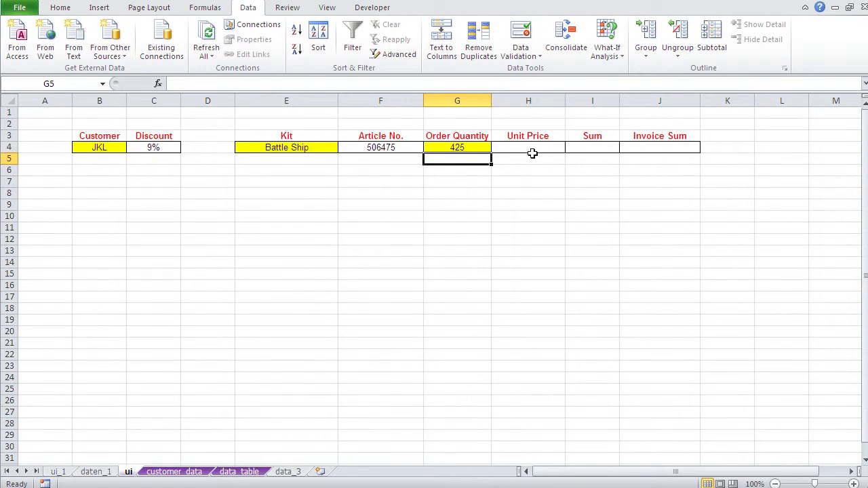
pyautogui.click(533, 154)
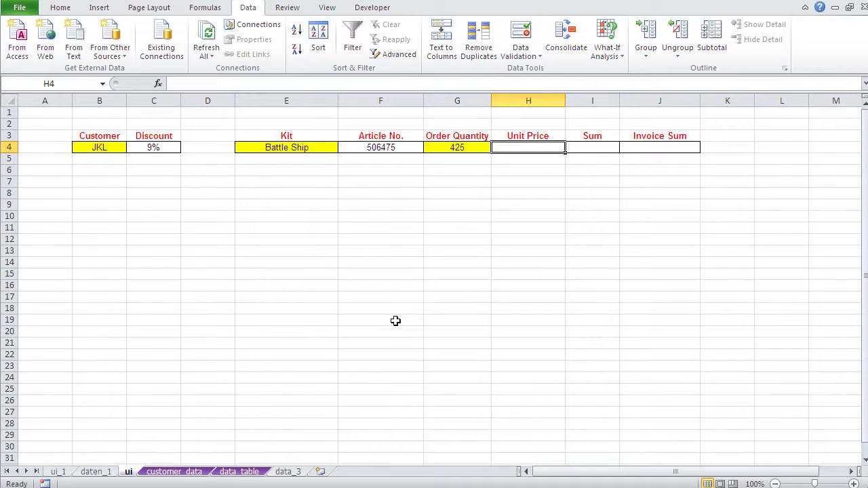
pyautogui.click(158, 83)
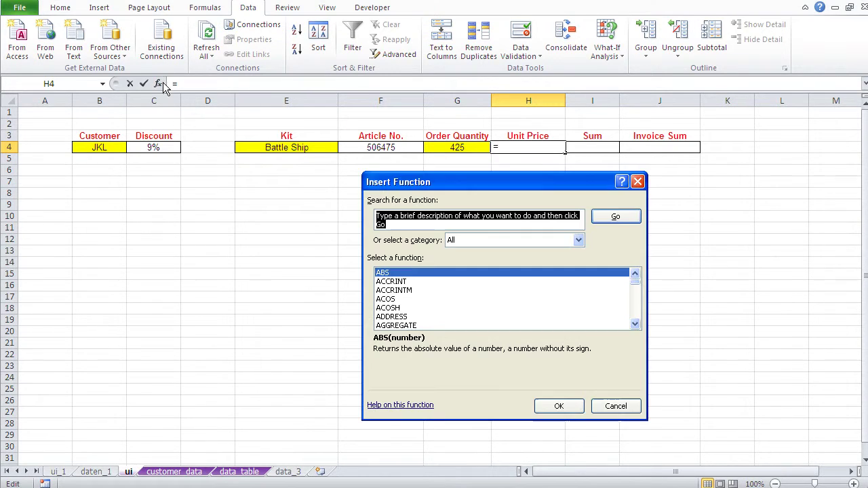
# Step: Insert VLOOKUP from the Most Recently Used functions for the Unit Price in H4
pyautogui.click(494, 241)
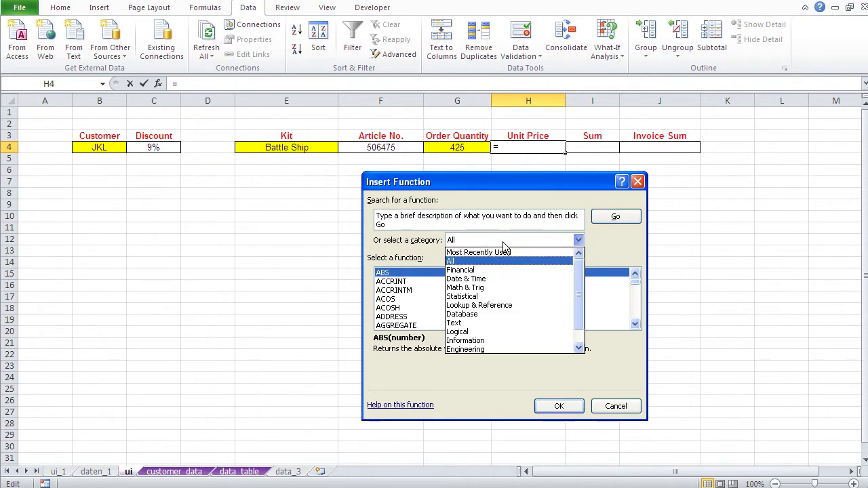
pyautogui.click(497, 253)
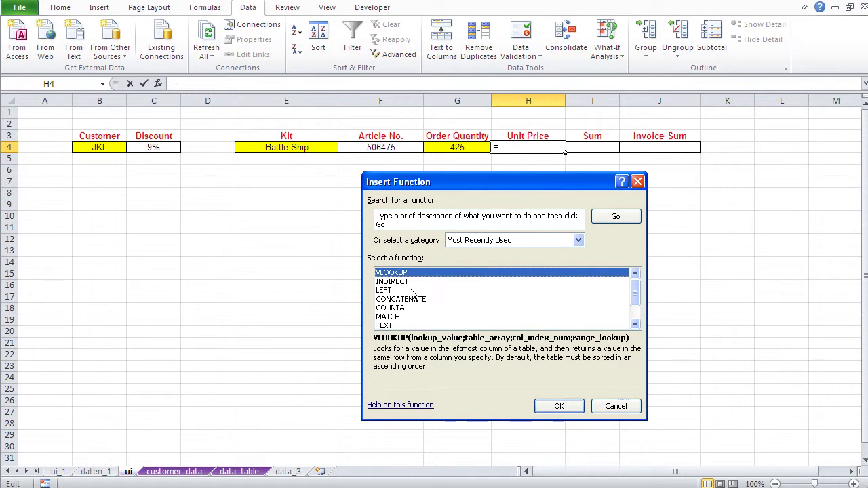
pyautogui.click(558, 406)
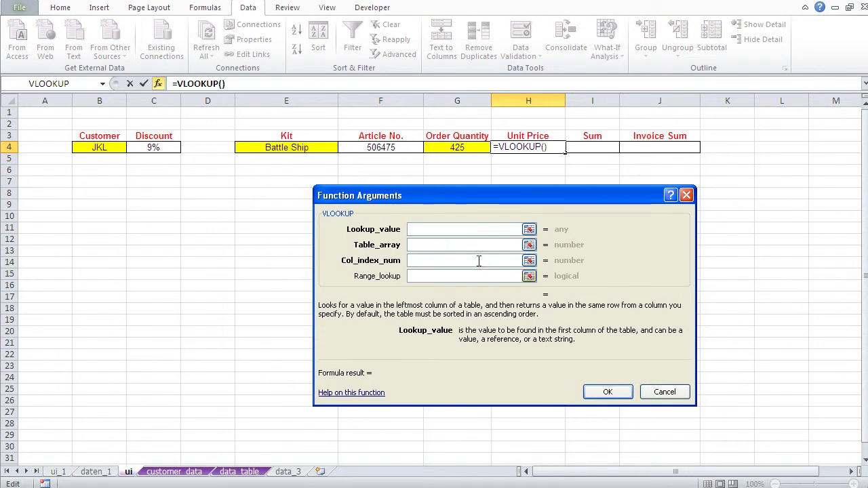
pyautogui.moveTo(465, 195); pyautogui.dragTo(444, 205)
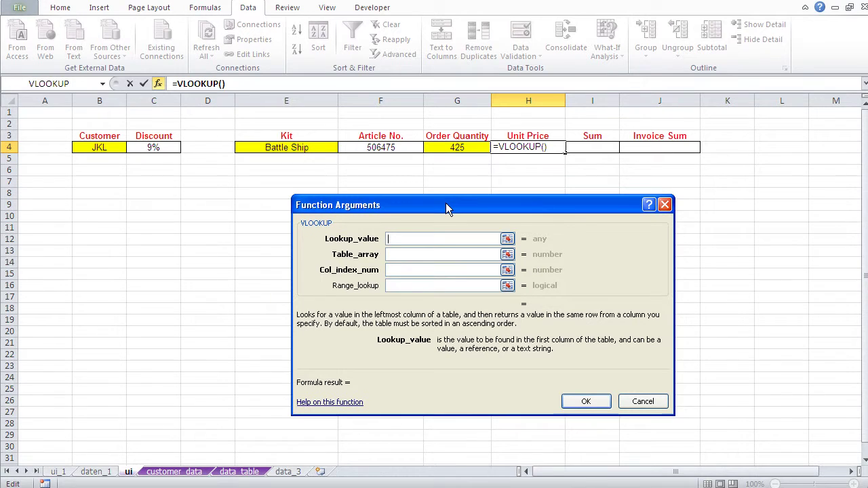
# Step: Set the lookup value to E4 and the table array to data_table columns A:F
pyautogui.click(320, 151)
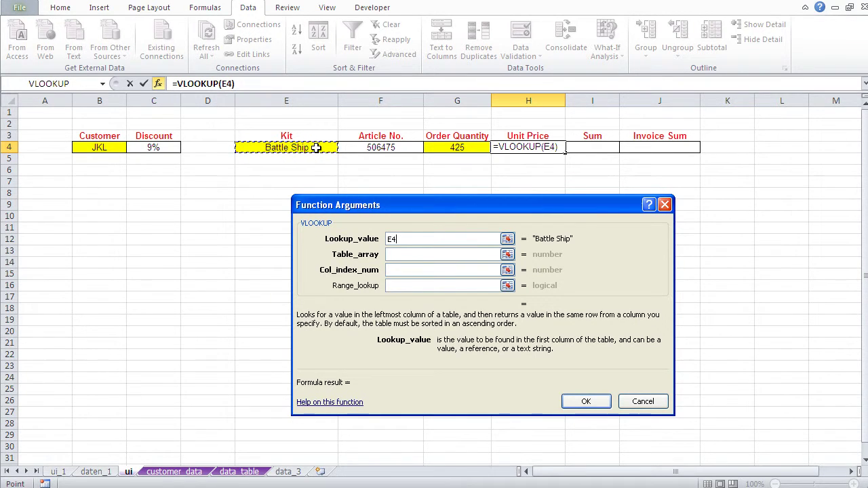
pyautogui.click(416, 254)
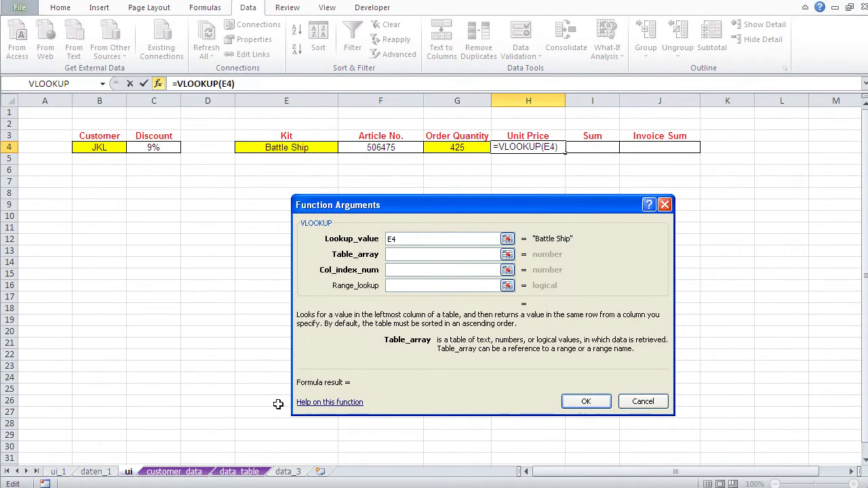
pyautogui.click(249, 473)
pyautogui.moveTo(70, 101); pyautogui.dragTo(348, 109)
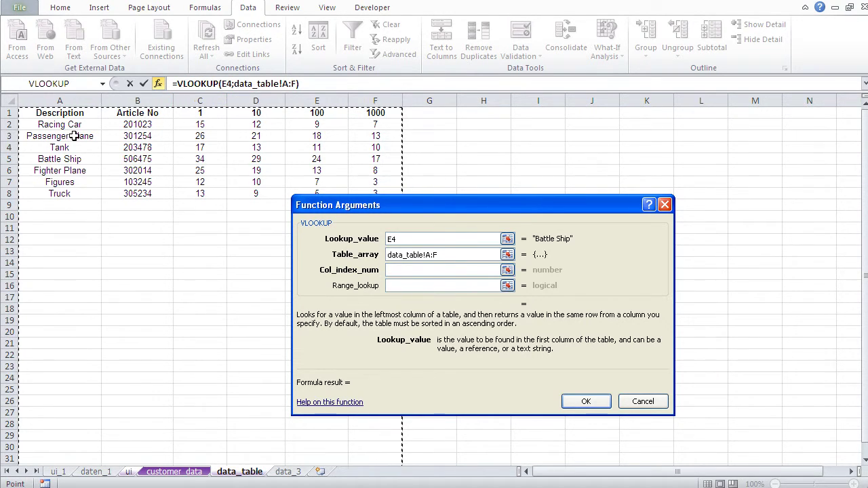
# Step: Enter column index 3 and range lookup False, giving =VLOOKUP(E4;data_table!A:F;3;FALSE) showing 34
pyautogui.click(429, 270)
pyautogui.write('3')
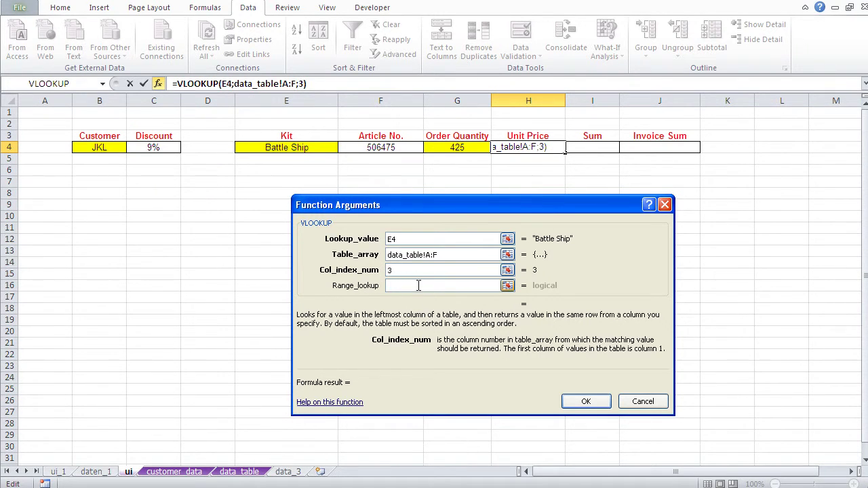
pyautogui.click(418, 285)
pyautogui.write('false')
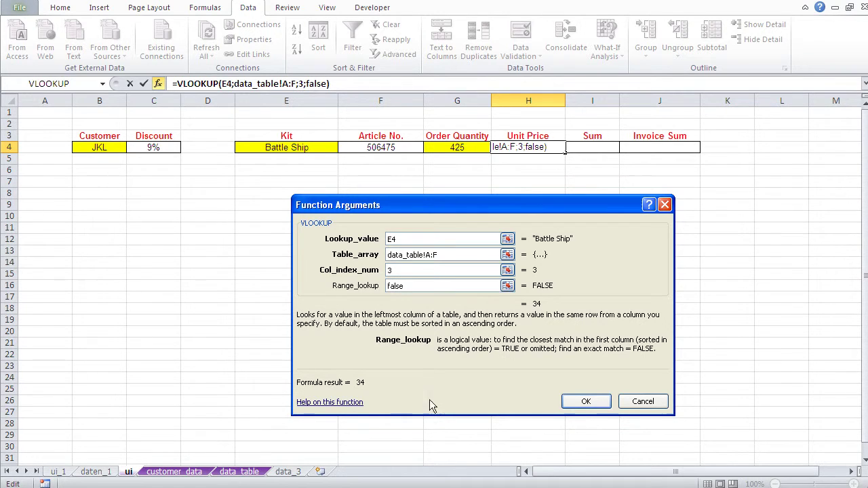
pyautogui.click(241, 473)
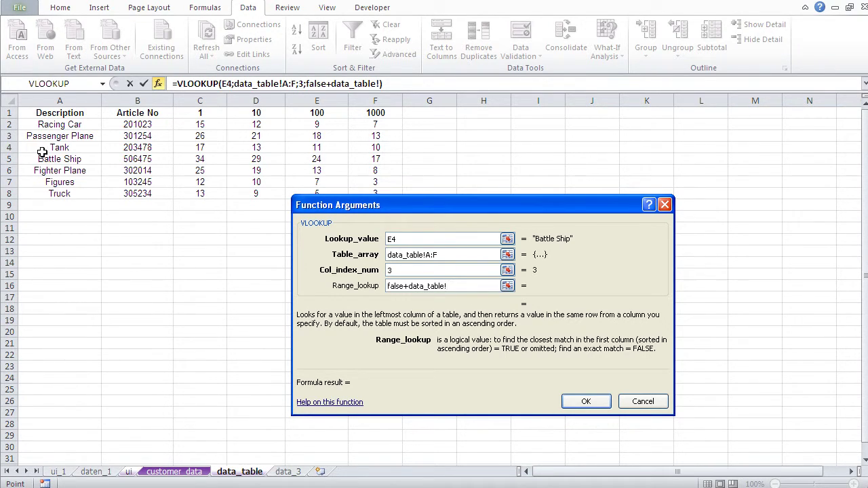
pyautogui.moveTo(452, 286); pyautogui.dragTo(371, 286)
pyautogui.write('False')
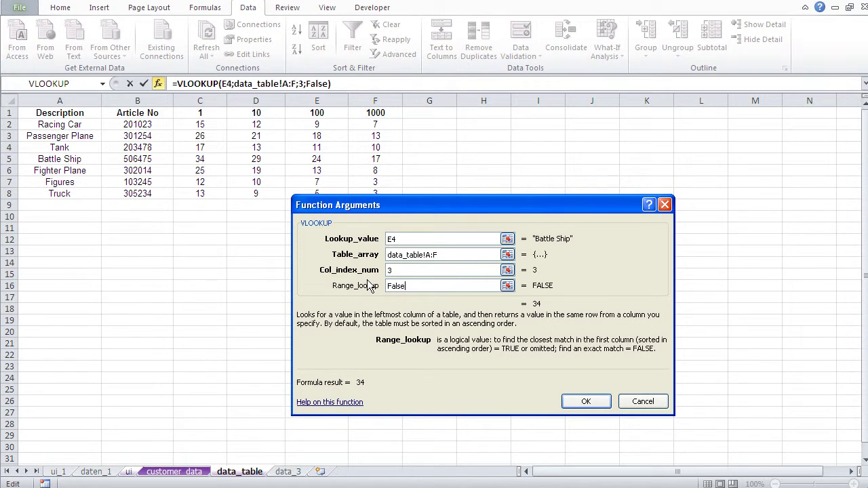
pyautogui.click(587, 401)
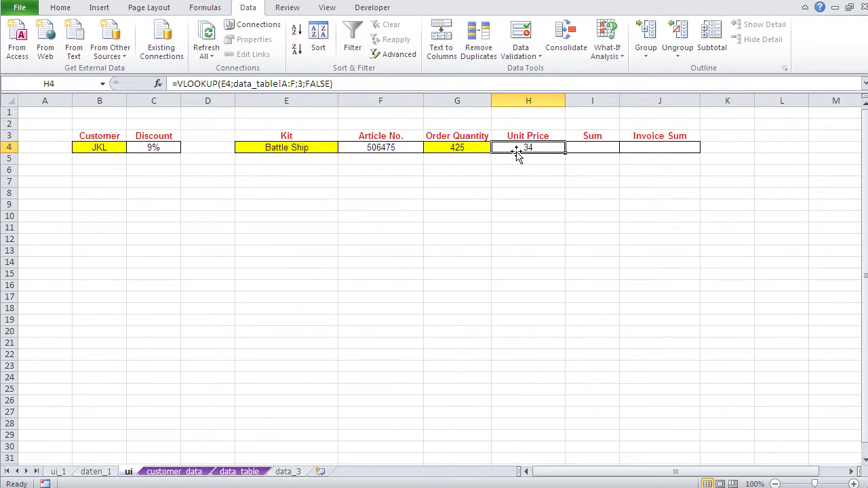
# Step: Check Battle Ship's price of 34 on data_table, then choose Figures as the kit in E4
pyautogui.click(234, 472)
pyautogui.click(207, 158)
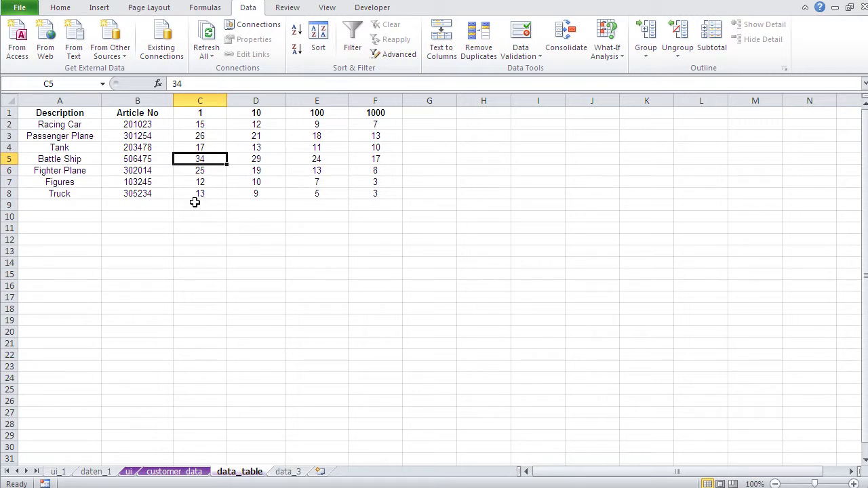
pyautogui.click(136, 469)
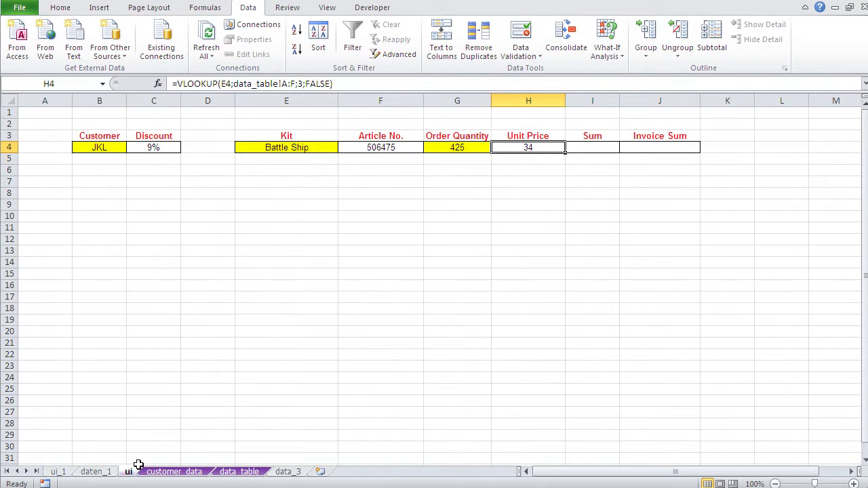
pyautogui.click(316, 146)
pyautogui.click(344, 149)
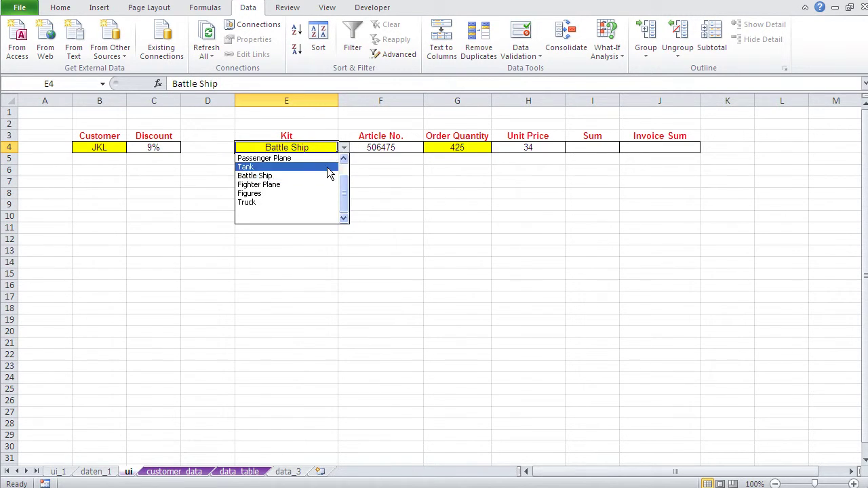
pyautogui.click(297, 193)
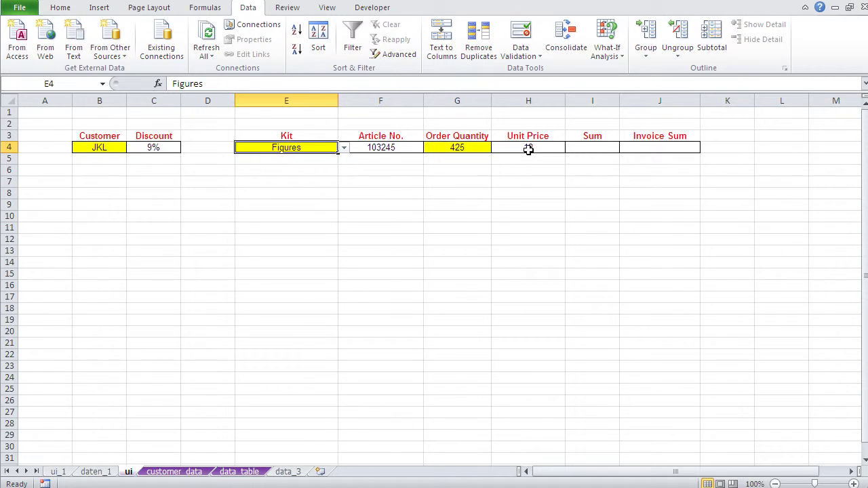
# Step: Verify Figures' single-unit price on data_table and recommit H4's VLOOKUP so it shows 12
pyautogui.click(238, 471)
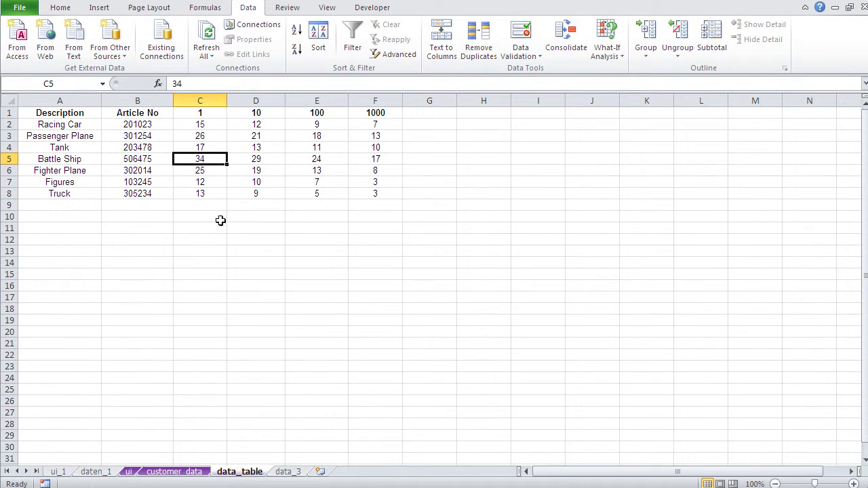
pyautogui.click(213, 184)
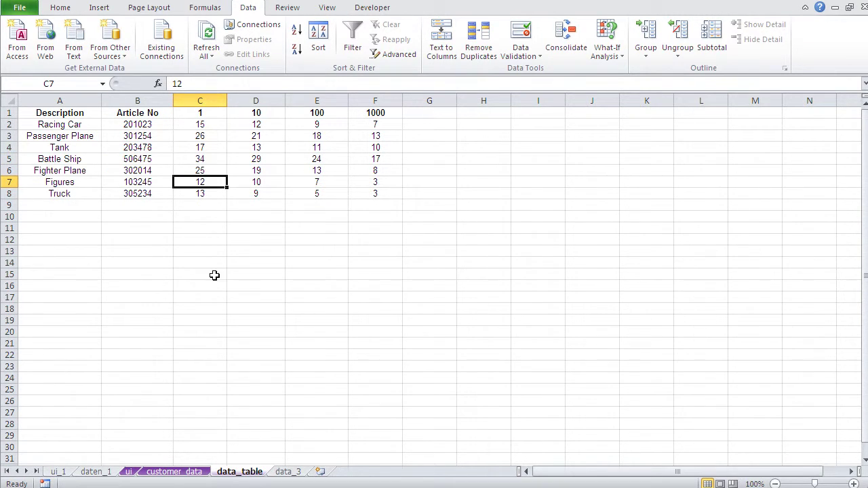
pyautogui.click(127, 472)
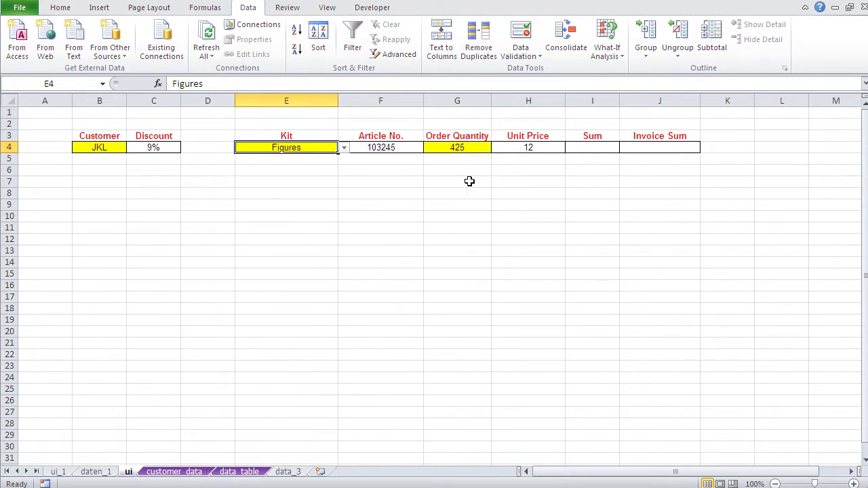
pyautogui.click(529, 151)
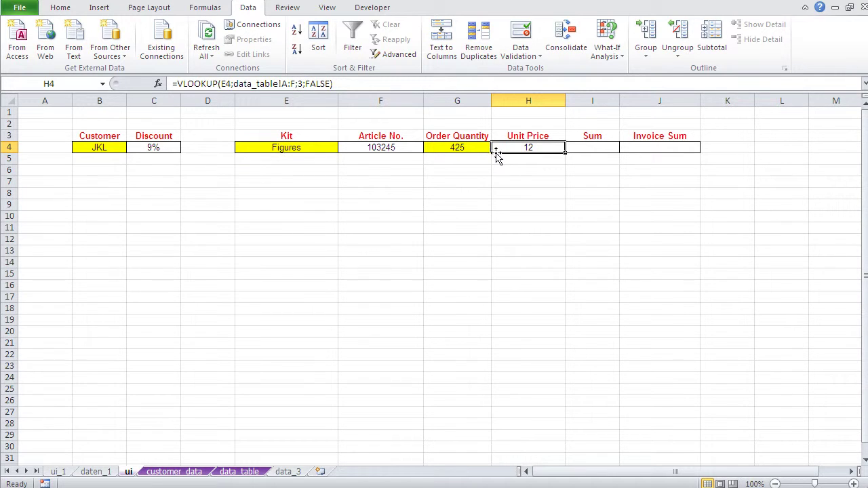
pyautogui.click(302, 83)
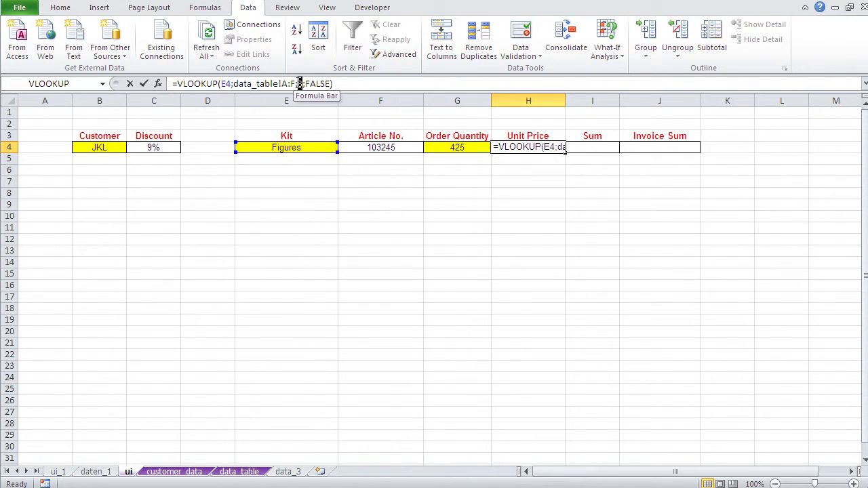
pyautogui.doubleClick(300, 83)
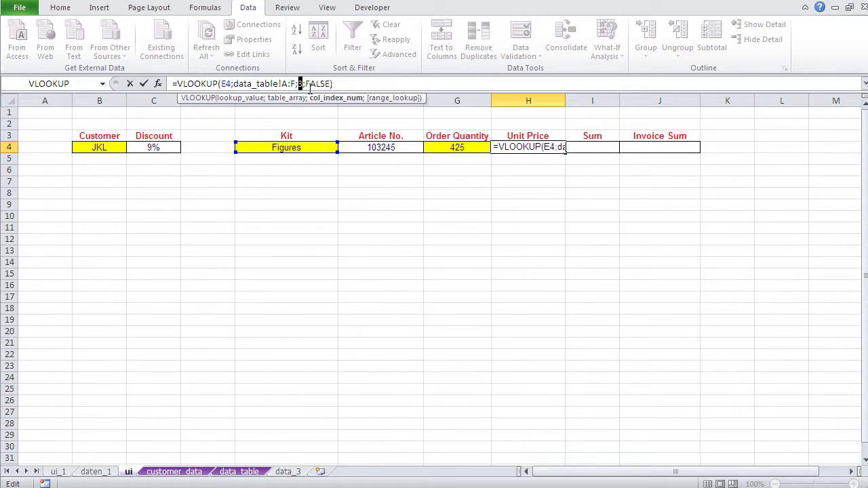
pyautogui.press('Return')
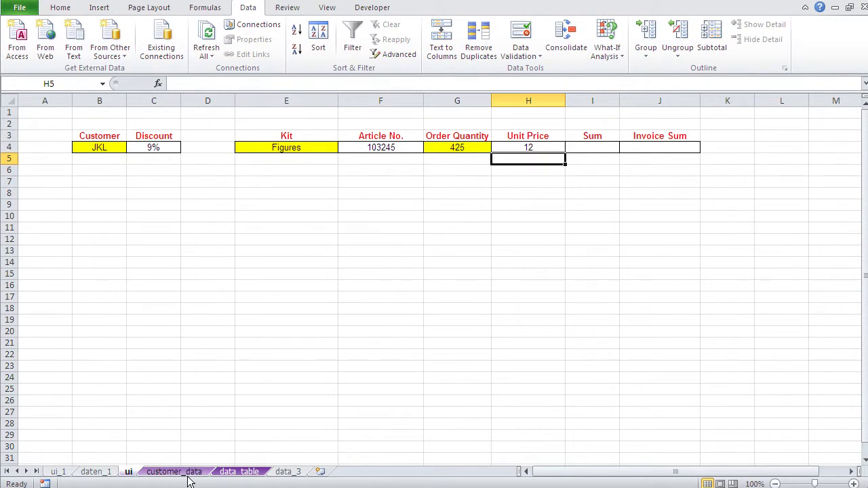
pyautogui.click(234, 471)
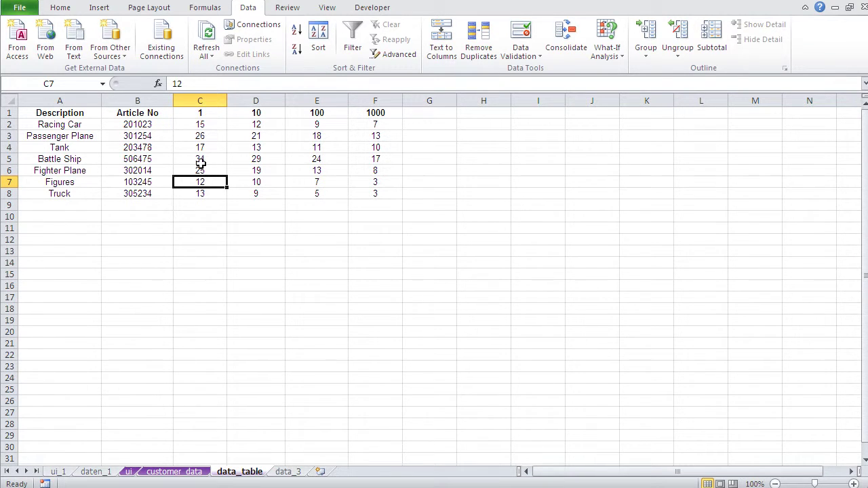
# Step: Review H4's VLOOKUP arguments, confirming column index 3 returns 12 for Figures
pyautogui.click(133, 473)
pyautogui.click(530, 147)
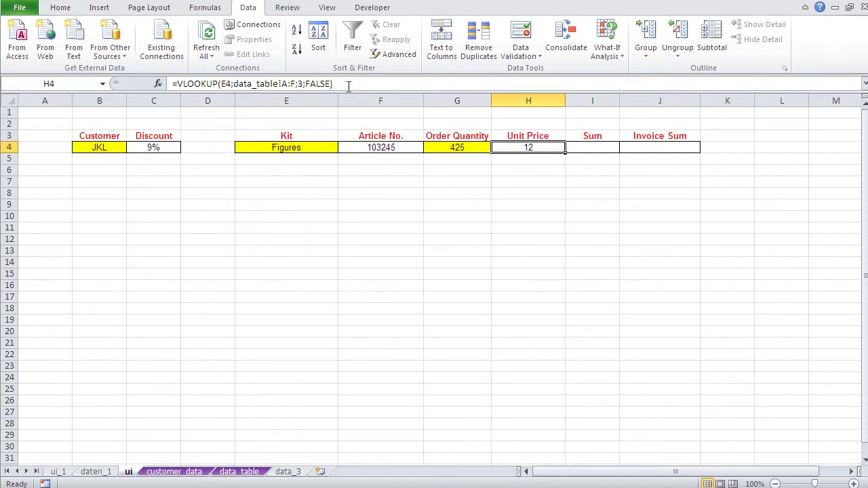
pyautogui.click(159, 83)
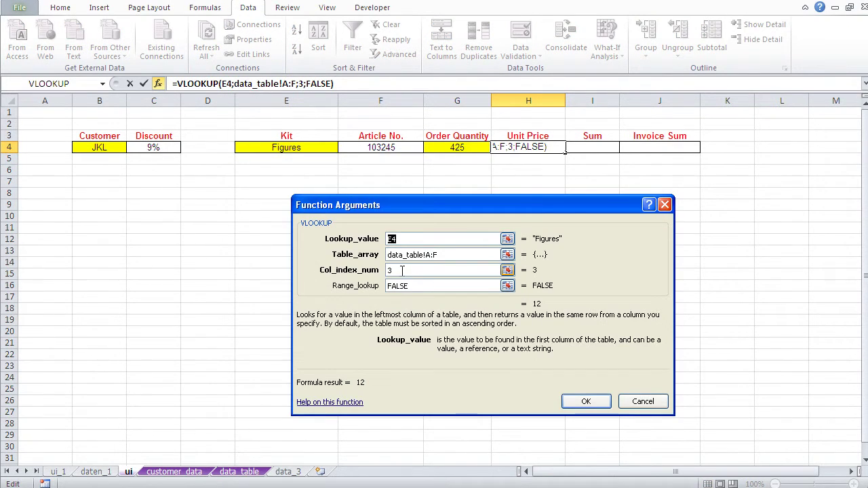
pyautogui.doubleClick(404, 270)
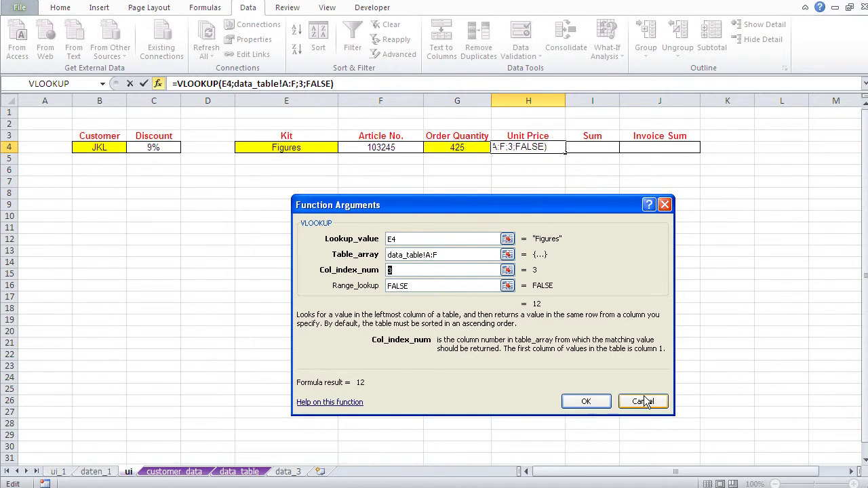
pyautogui.press('Return')
pyautogui.click(244, 424)
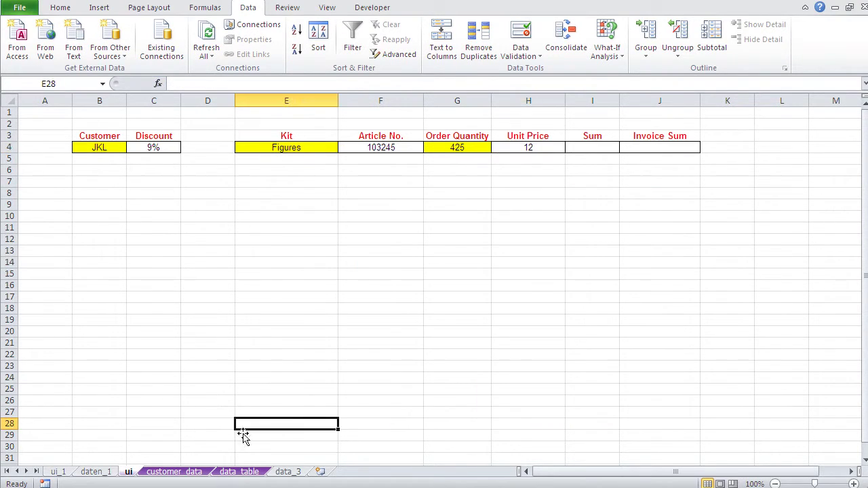
pyautogui.click(238, 472)
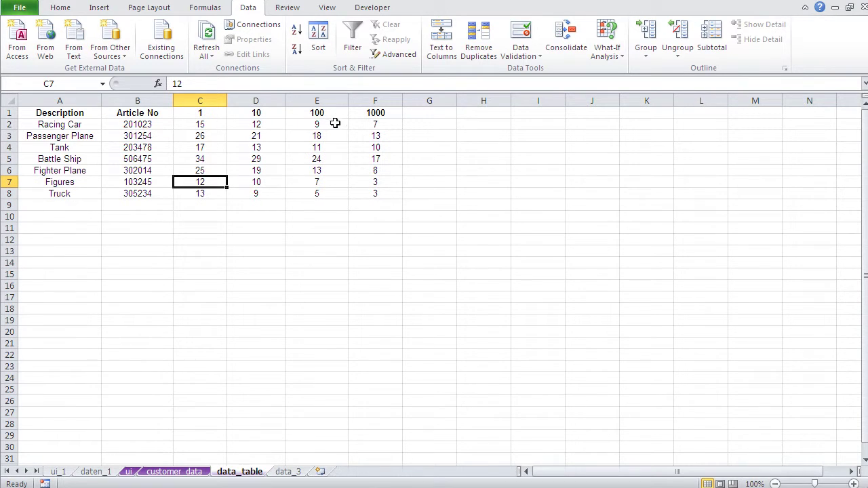
pyautogui.click(326, 102)
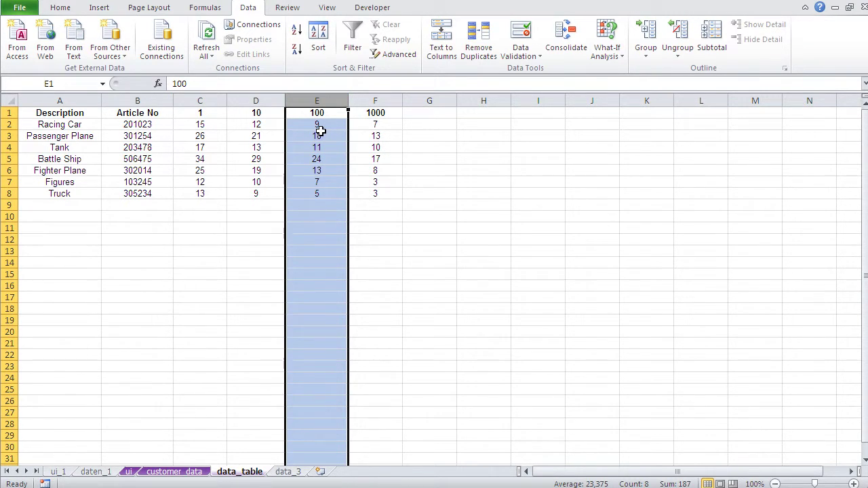
pyautogui.click(317, 184)
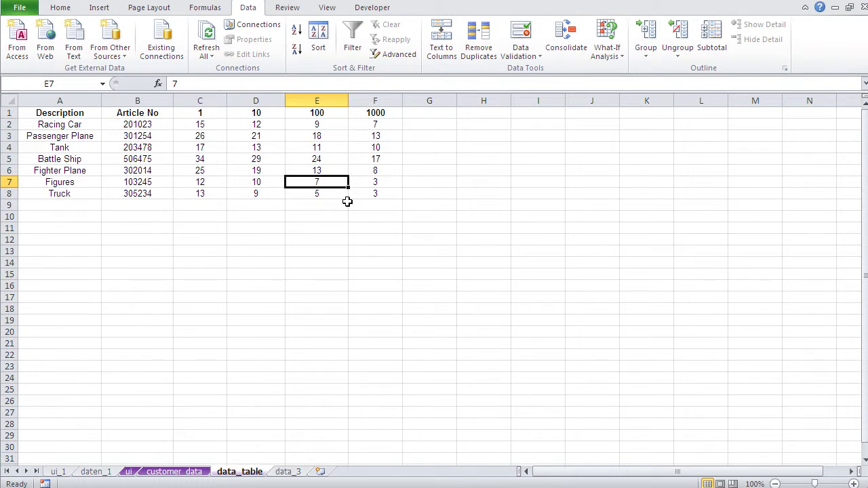
pyautogui.click(197, 180)
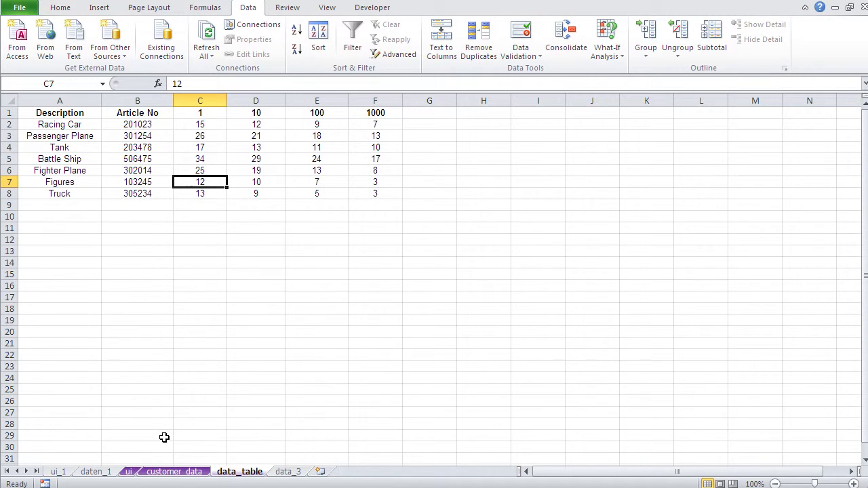
pyautogui.click(129, 471)
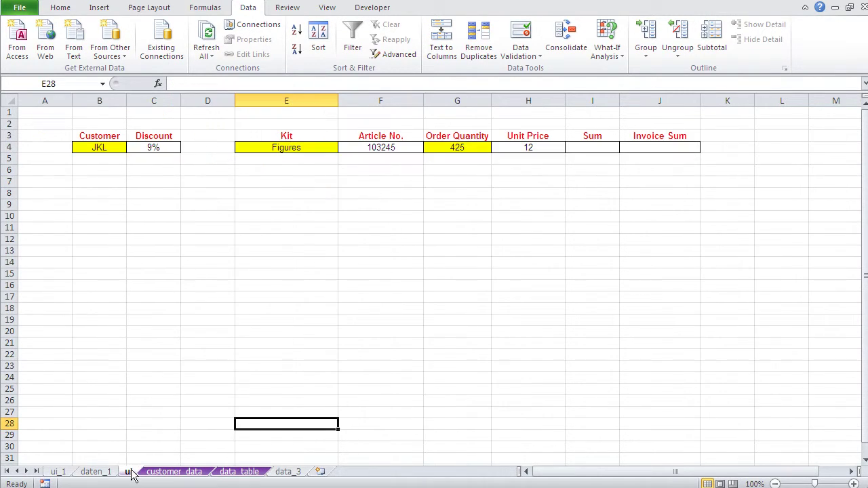
pyautogui.click(441, 227)
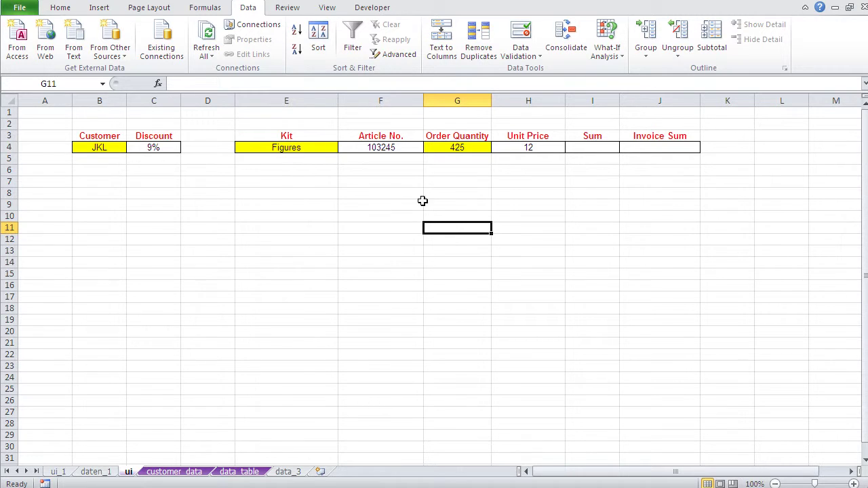
pyautogui.click(158, 83)
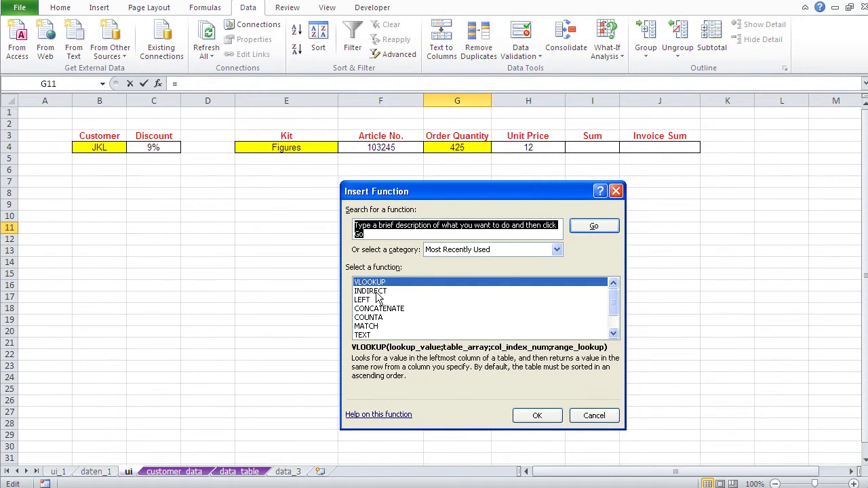
pyautogui.click(490, 250)
pyautogui.click(485, 268)
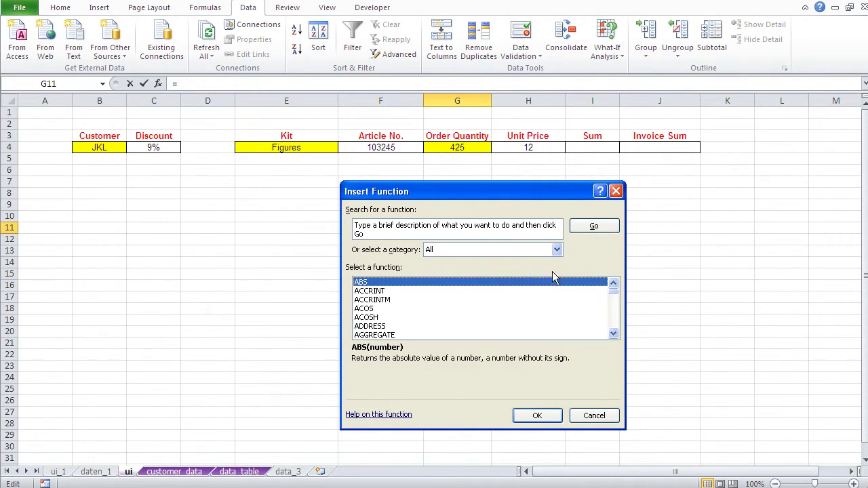
pyautogui.moveTo(614, 297); pyautogui.dragTo(615, 323)
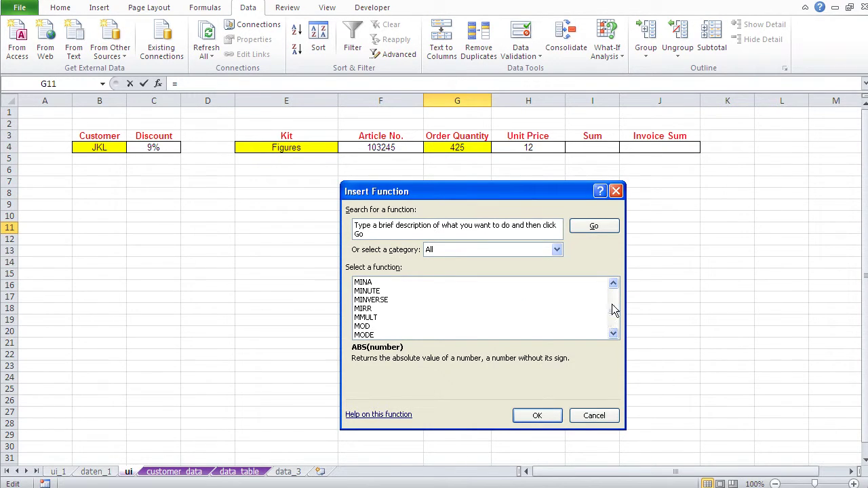
pyautogui.click(614, 285)
pyautogui.click(614, 285)
pyautogui.click(614, 285)
pyautogui.click(614, 285)
pyautogui.click(614, 285)
pyautogui.click(614, 285)
pyautogui.click(614, 285)
pyautogui.click(377, 291)
pyautogui.click(538, 415)
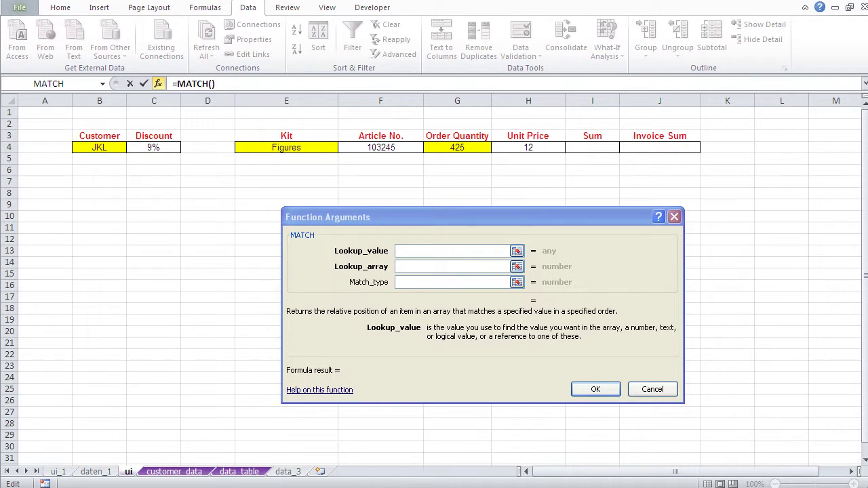
pyautogui.click(499, 211)
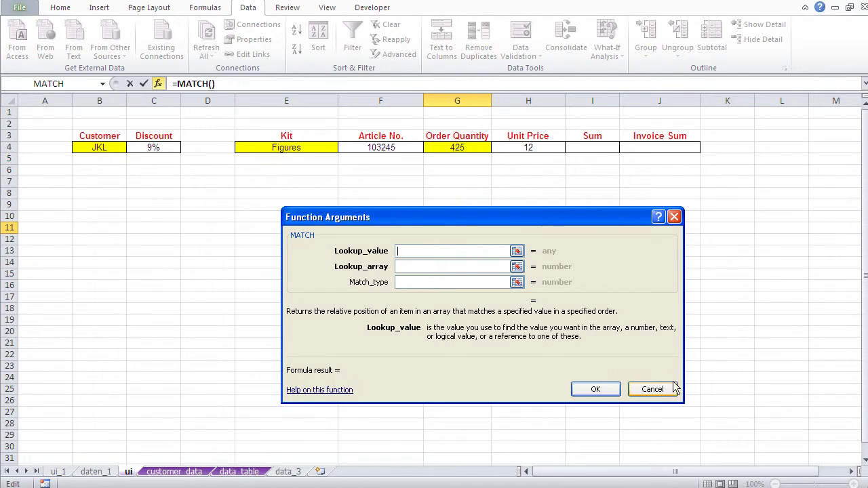
pyautogui.click(653, 390)
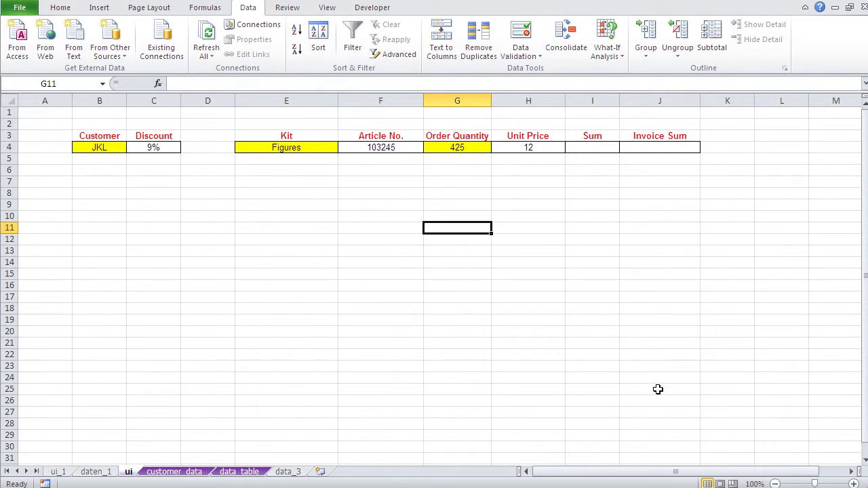
pyautogui.click(238, 473)
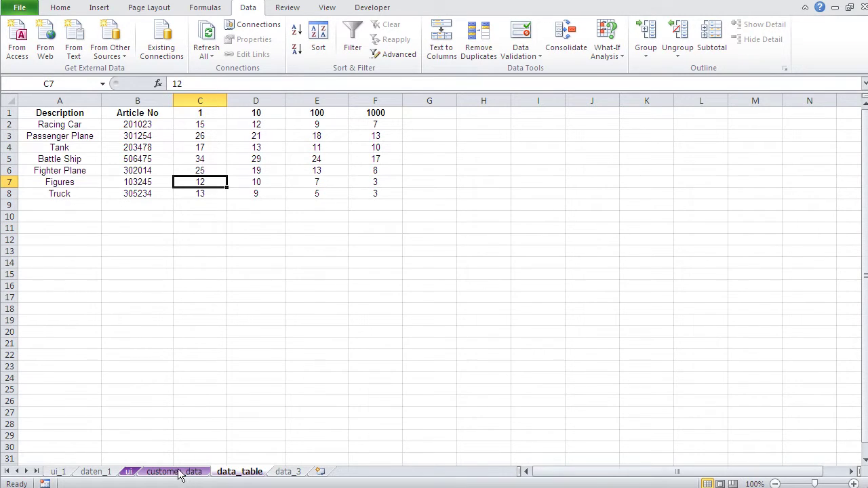
pyautogui.click(131, 473)
pyautogui.click(527, 148)
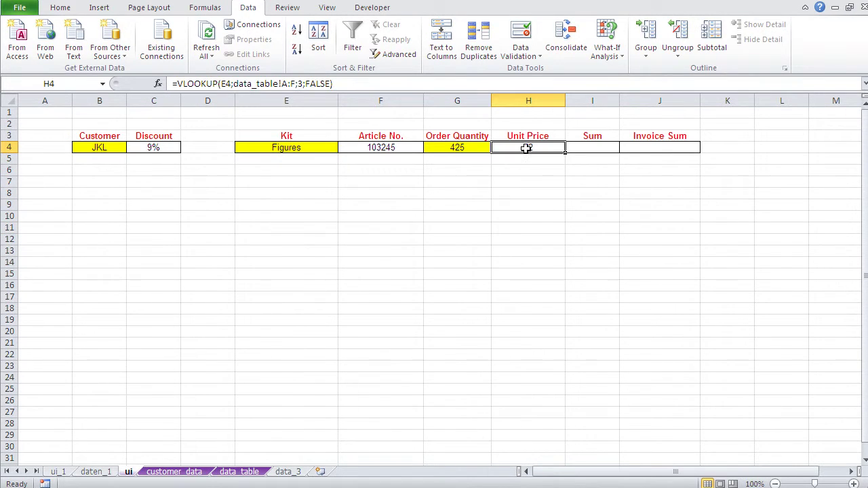
pyautogui.click(158, 84)
pyautogui.click(404, 272)
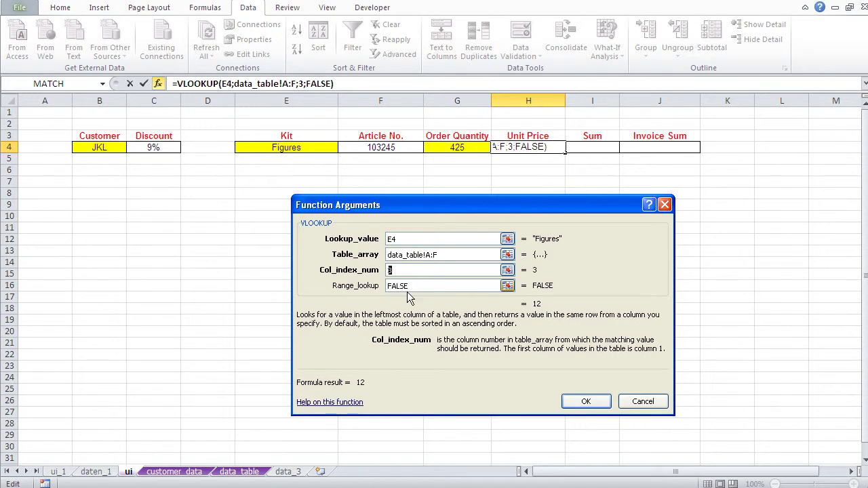
pyautogui.click(638, 401)
pyautogui.click(500, 319)
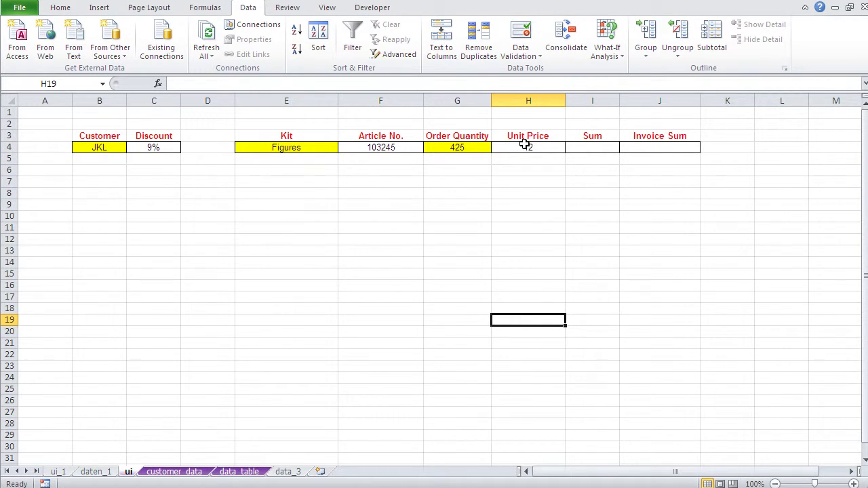
pyautogui.click(526, 145)
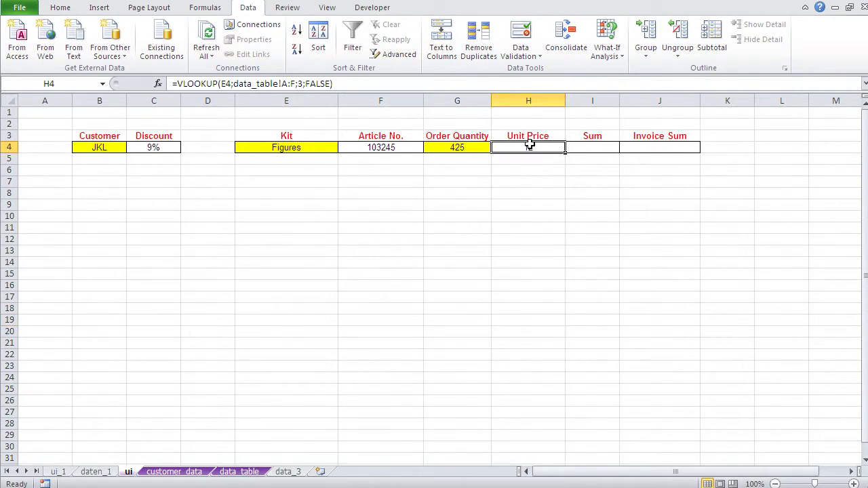
pyautogui.click(241, 471)
pyautogui.click(128, 471)
pyautogui.click(247, 473)
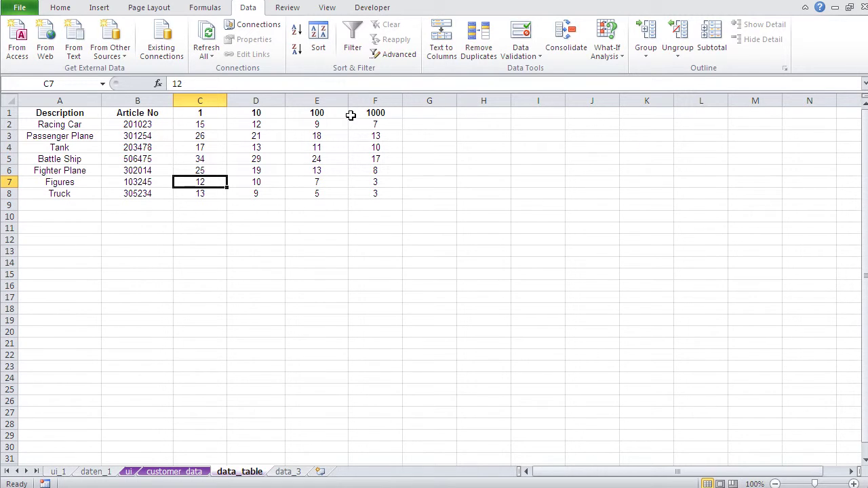
pyautogui.click(313, 102)
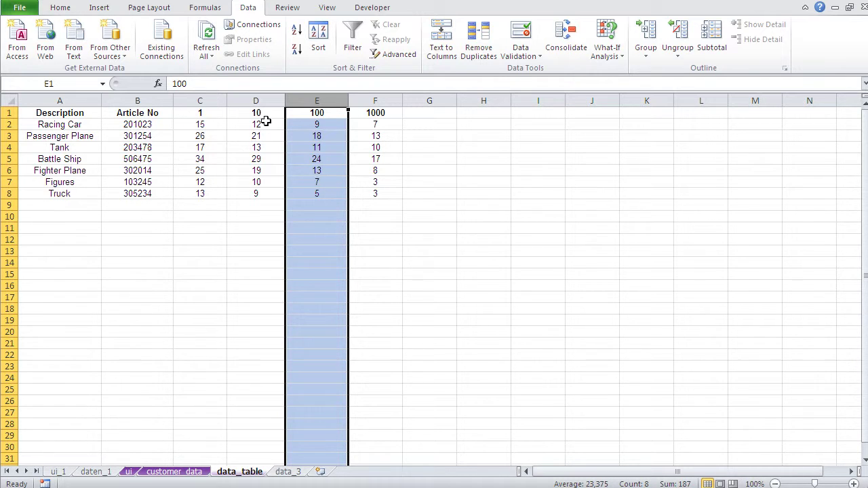
pyautogui.click(251, 100)
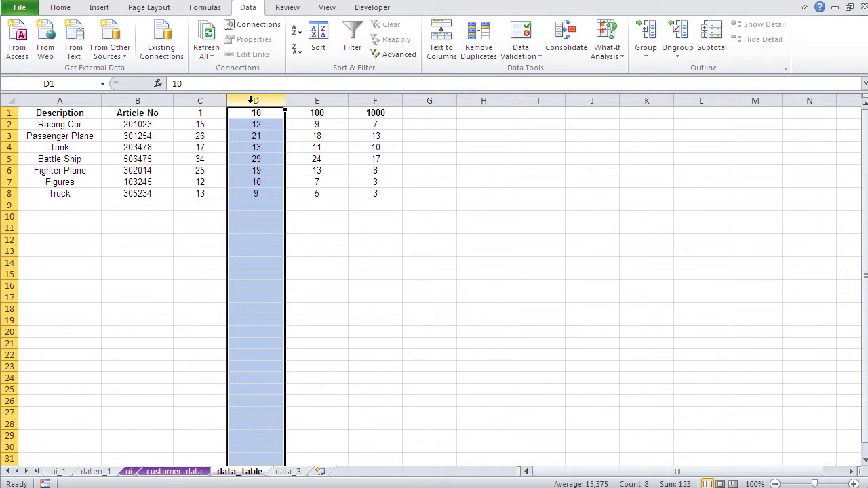
pyautogui.click(367, 100)
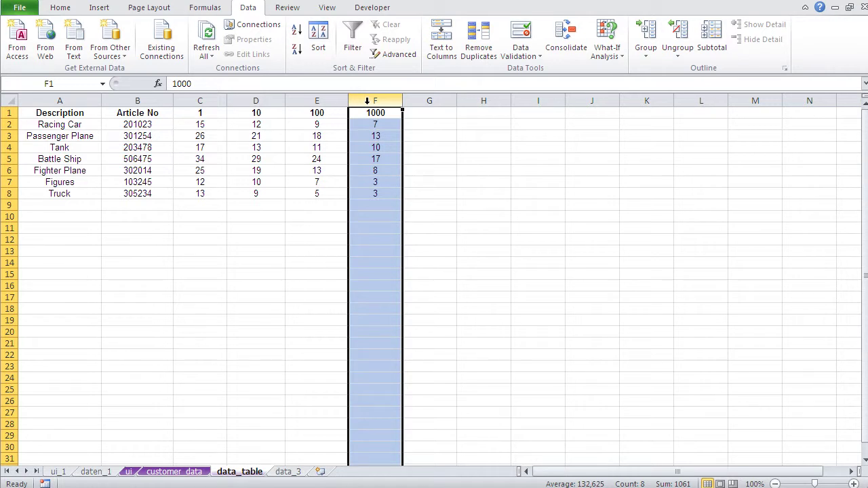
pyautogui.click(307, 101)
pyautogui.click(258, 101)
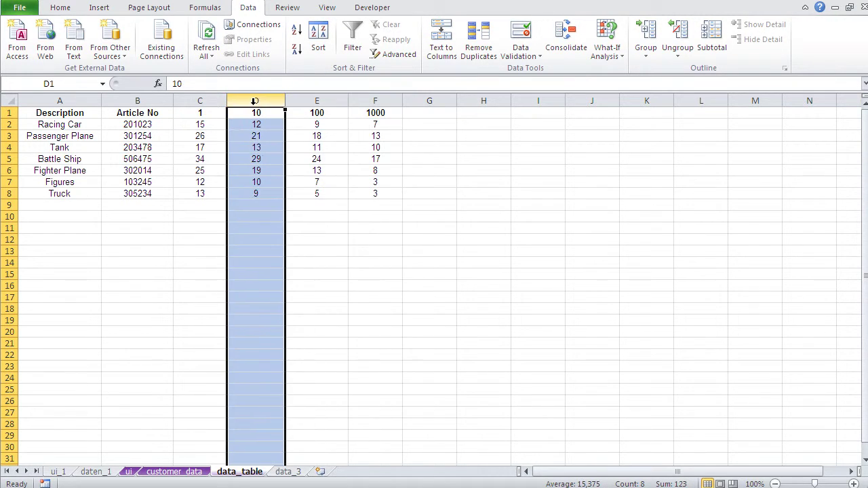
pyautogui.click(209, 101)
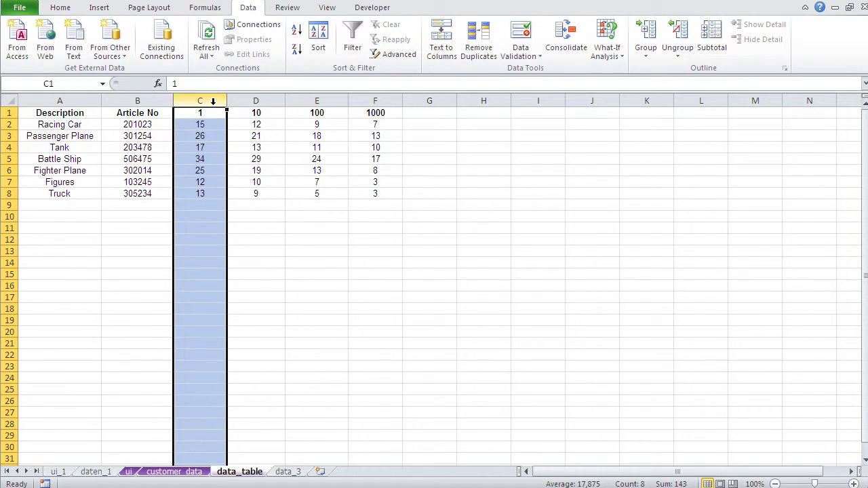
pyautogui.click(130, 472)
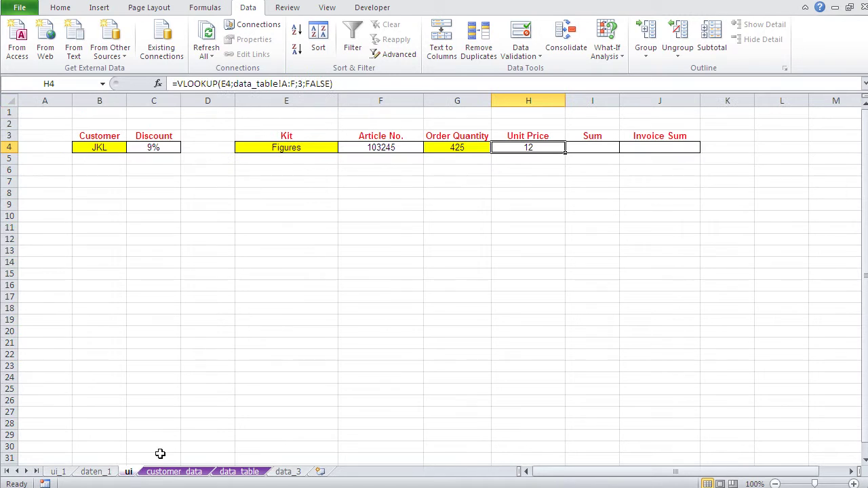
pyautogui.click(457, 148)
# Step: Insert a MATCH function into empty cell F12 from the Most Recently Used list
pyautogui.click(384, 237)
pyautogui.click(159, 84)
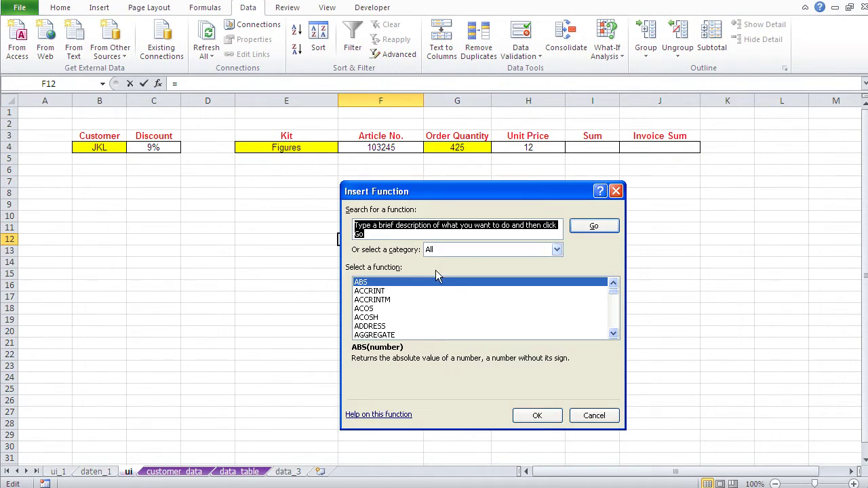
pyautogui.click(469, 250)
pyautogui.click(469, 260)
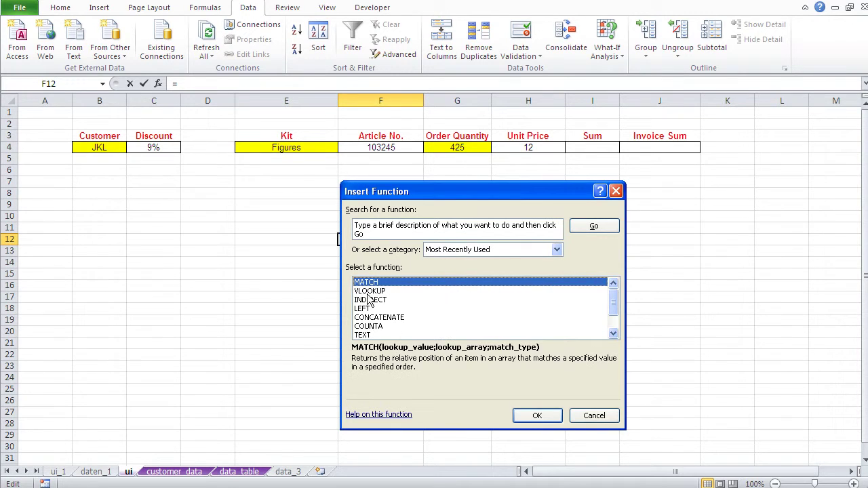
pyautogui.click(530, 415)
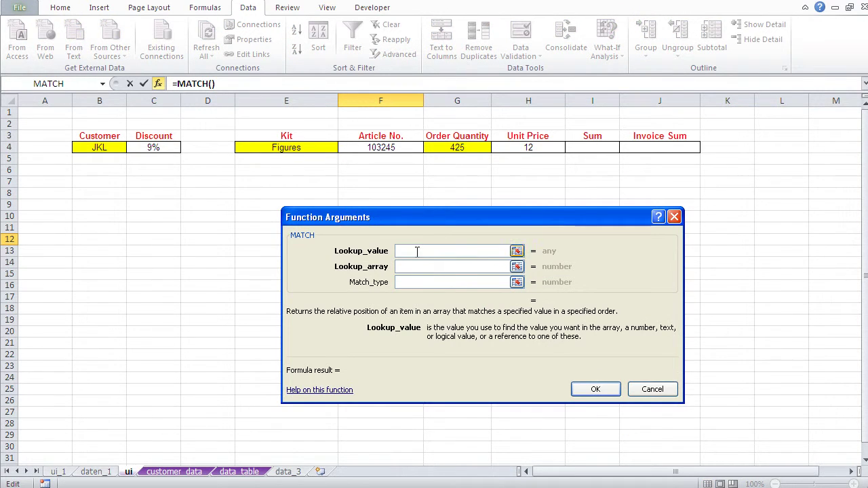
# Step: Set MATCH's lookup value to G4 and lookup array to data_table!C1:F1
pyautogui.click(448, 147)
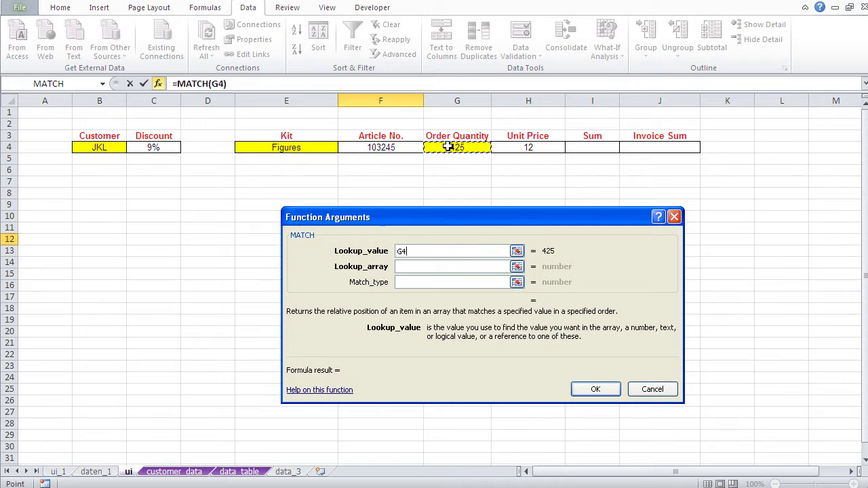
pyautogui.click(414, 267)
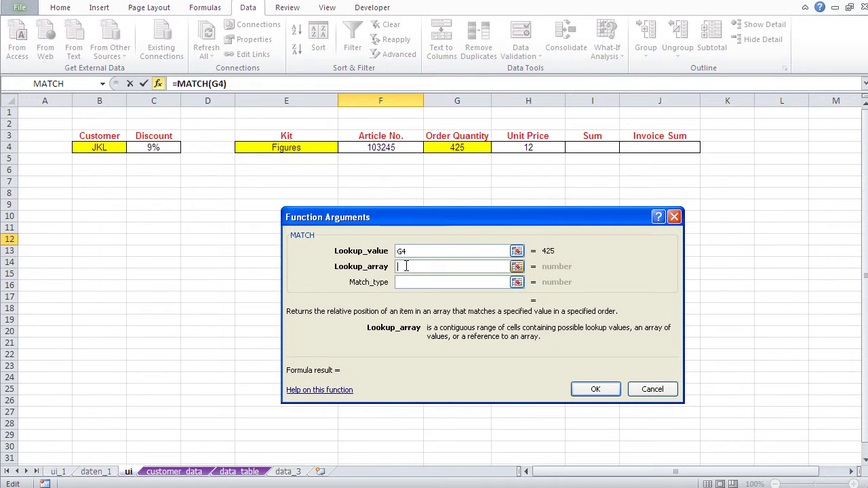
pyautogui.click(238, 471)
pyautogui.moveTo(201, 112); pyautogui.dragTo(357, 112)
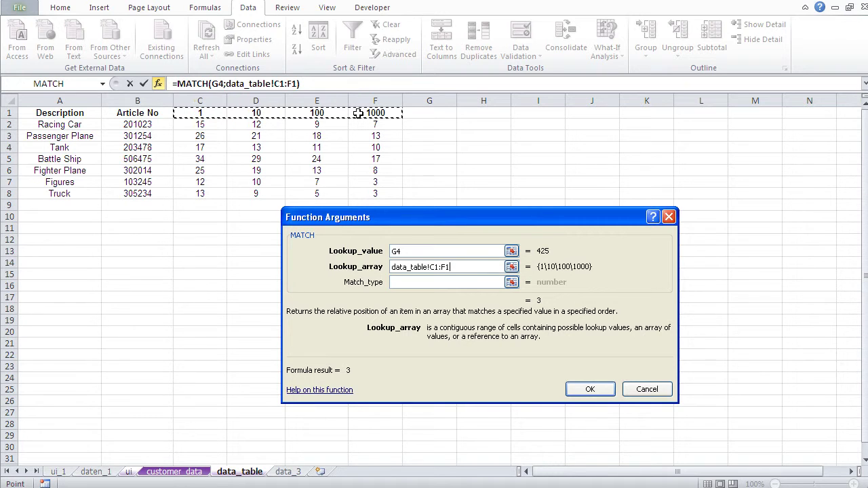
# Step: Try match types 0, -1 and 1, ending with 1
pyautogui.click(416, 285)
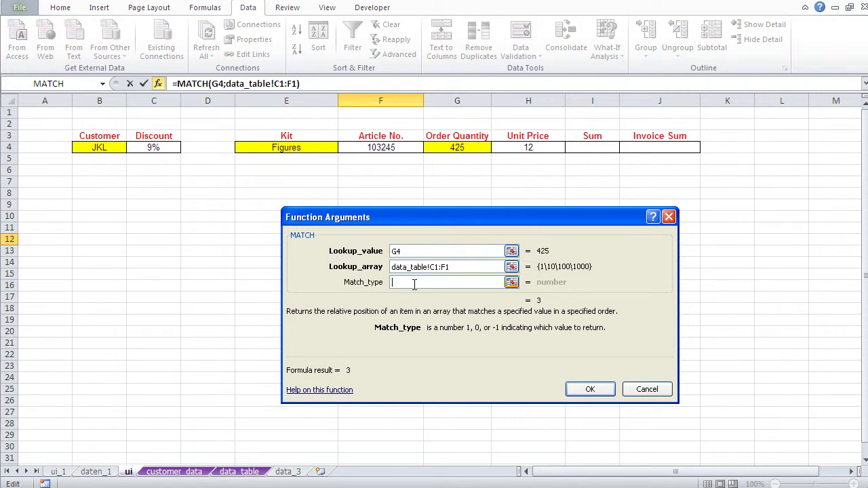
pyautogui.write('0')
pyautogui.press('BackSpace')
pyautogui.write('-1')
pyautogui.press('BackSpace')
pyautogui.press('BackSpace')
pyautogui.write('1')
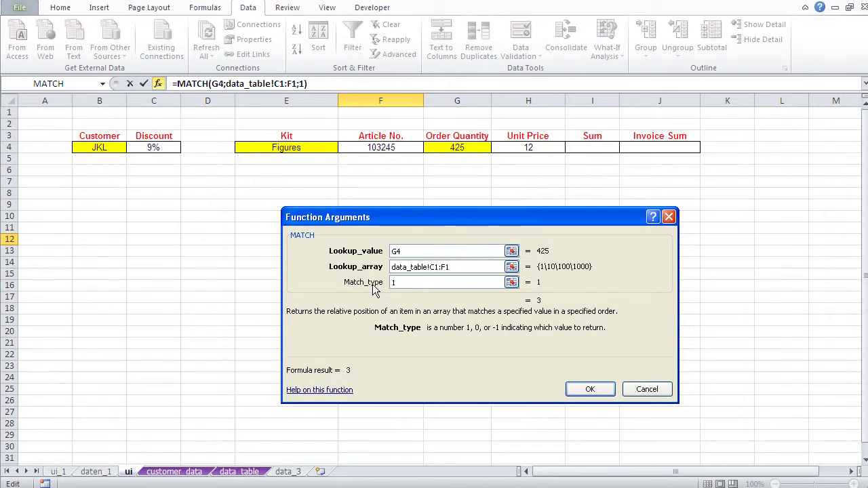
pyautogui.press('BackSpace')
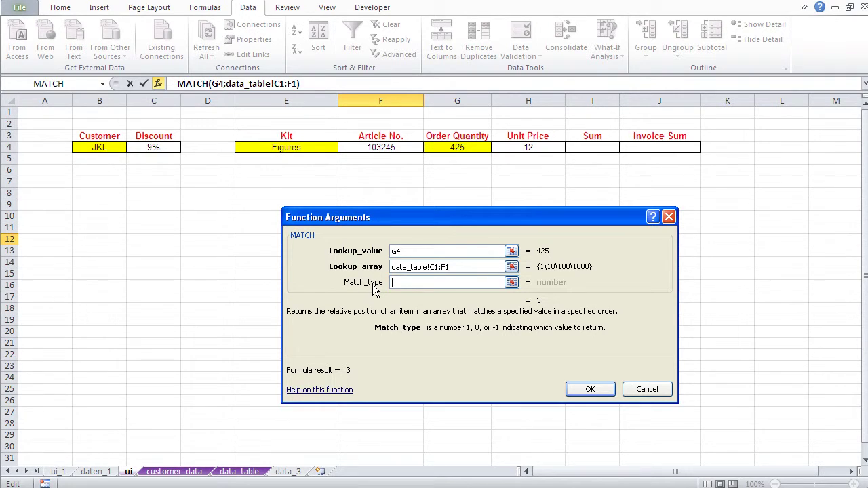
pyautogui.write('0')
pyautogui.moveTo(407, 284); pyautogui.dragTo(381, 284)
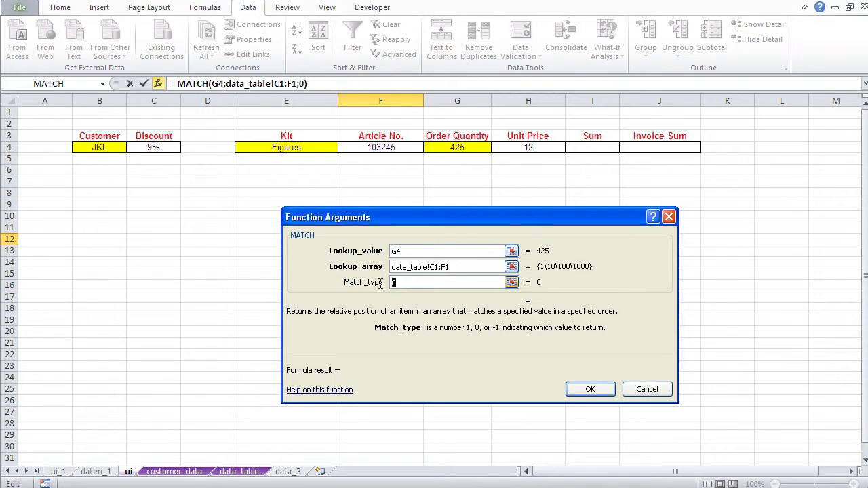
pyautogui.write('1')
# Step: Delete the stray '+data_table!' text from Match_type, then alternate between -1 and 1, ending on -1
pyautogui.write('+')
pyautogui.click(242, 474)
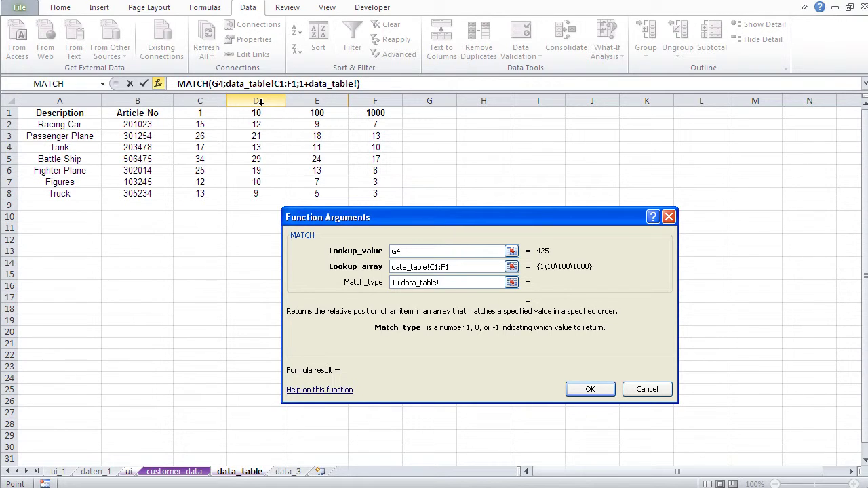
pyautogui.moveTo(441, 282); pyautogui.dragTo(394, 283)
pyautogui.press('Delete')
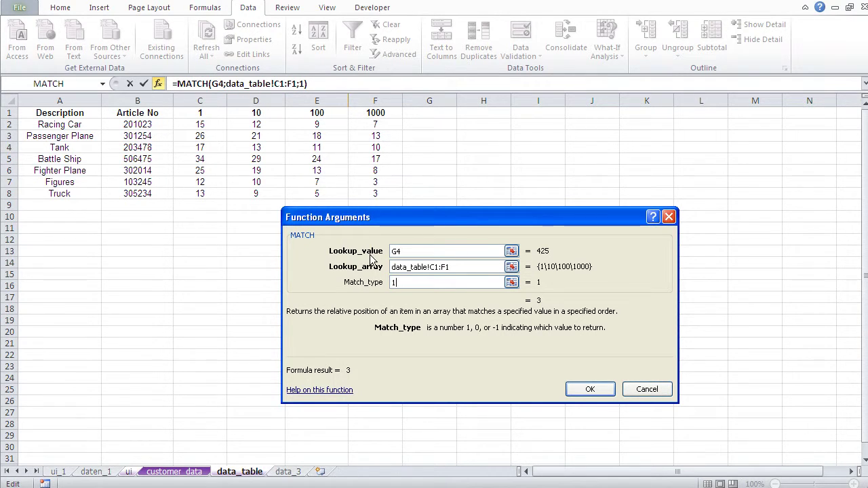
pyautogui.write('-1')
pyautogui.moveTo(410, 284); pyautogui.dragTo(385, 284)
pyautogui.write('1')
pyautogui.write('-1')
pyautogui.moveTo(398, 282); pyautogui.dragTo(376, 290)
# Step: Test match types 0 and -1, settle on 1, and enter =MATCH(G4;data_table!C1:F1;1) returning 3
pyautogui.write('1')
pyautogui.doubleClick(421, 282)
pyautogui.write('0')
pyautogui.press('BackSpace')
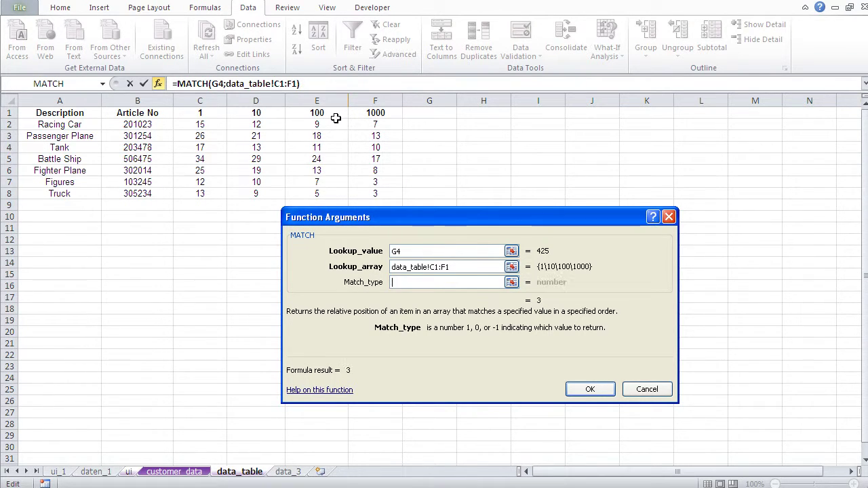
pyautogui.write('1')
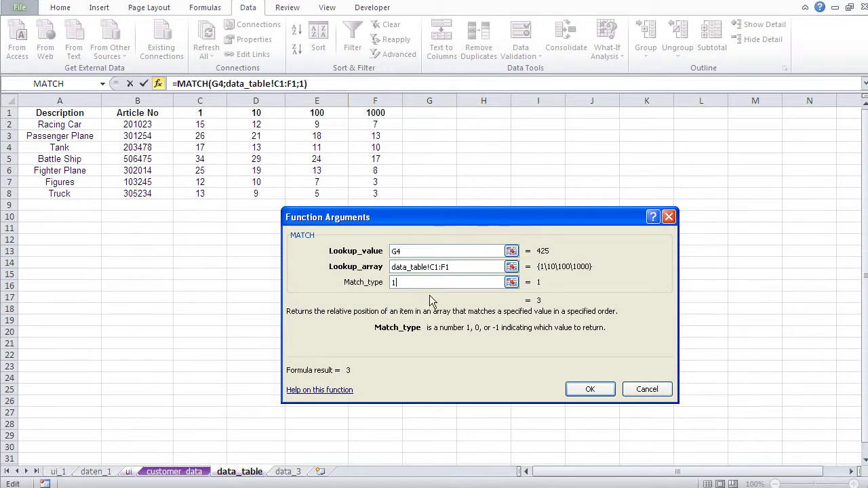
pyautogui.moveTo(397, 282); pyautogui.dragTo(382, 283)
pyautogui.write('-1')
pyautogui.moveTo(421, 282); pyautogui.dragTo(382, 286)
pyautogui.write('1')
pyautogui.click(590, 390)
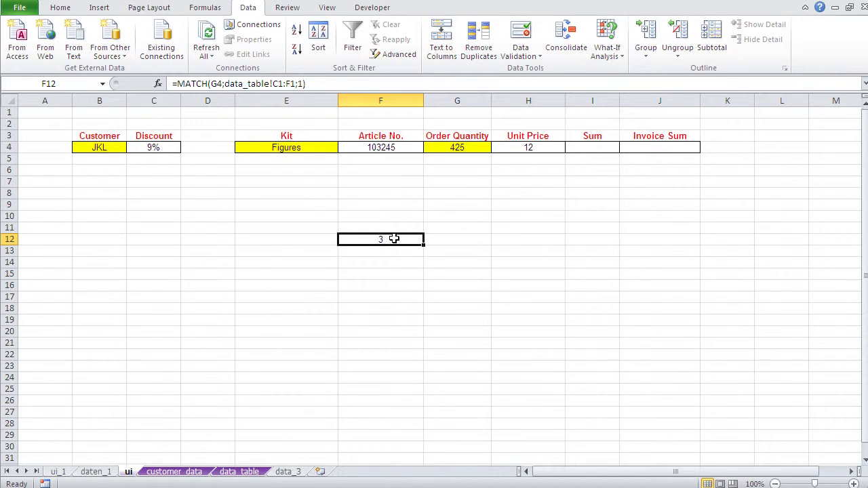
# Step: Point out the quantity tier headers 1, 10 and 100 on data_table
pyautogui.click(246, 472)
pyautogui.click(269, 227)
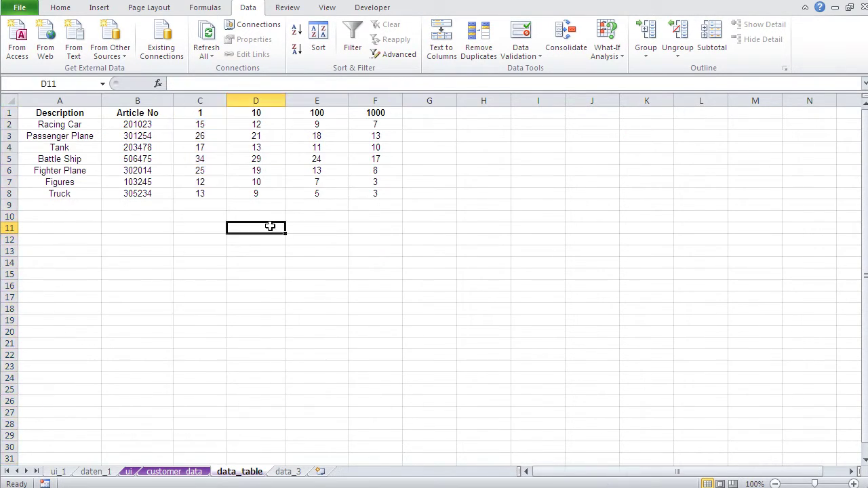
pyautogui.click(200, 114)
pyautogui.click(255, 114)
pyautogui.click(313, 116)
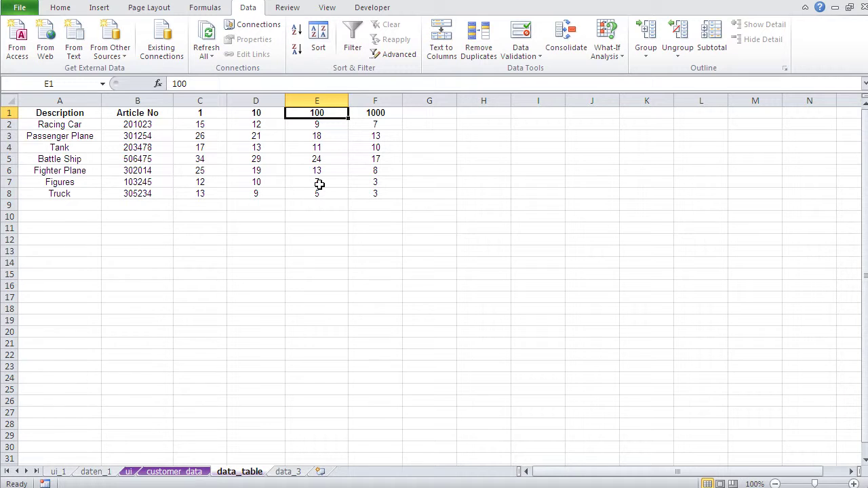
pyautogui.click(129, 473)
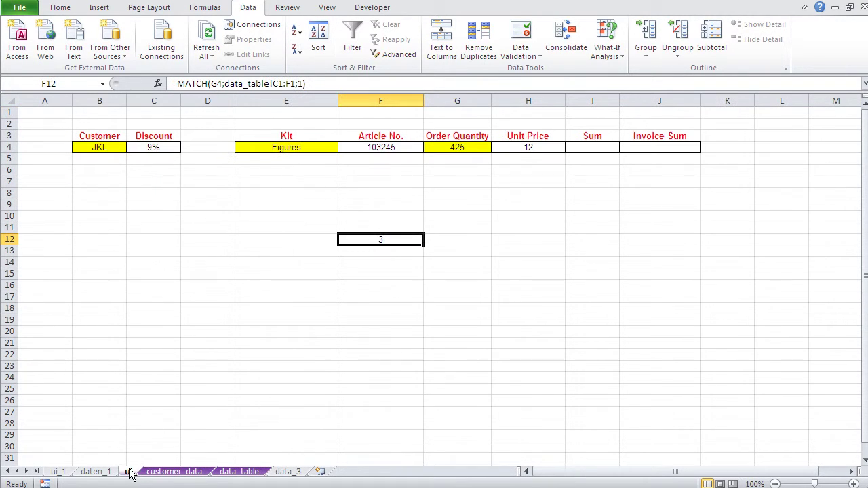
# Step: Open and cancel the arguments of H4's VLOOKUP and F12's MATCH, then select the data_table price table
pyautogui.click(516, 150)
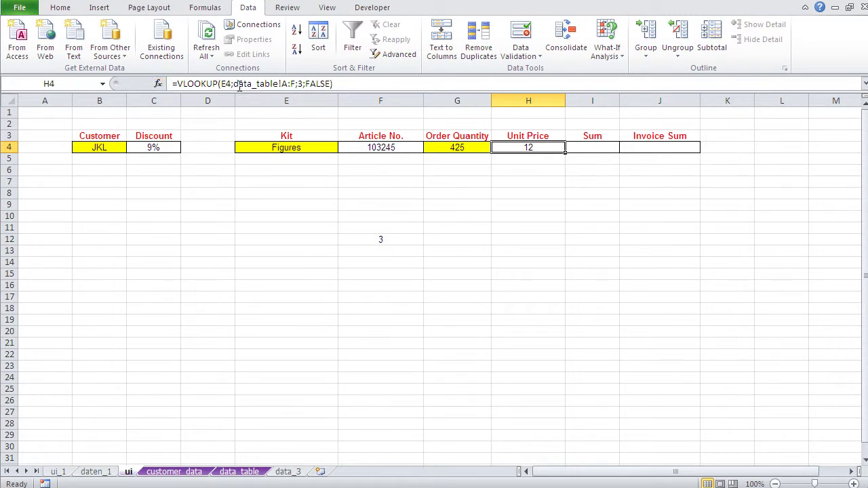
pyautogui.click(158, 83)
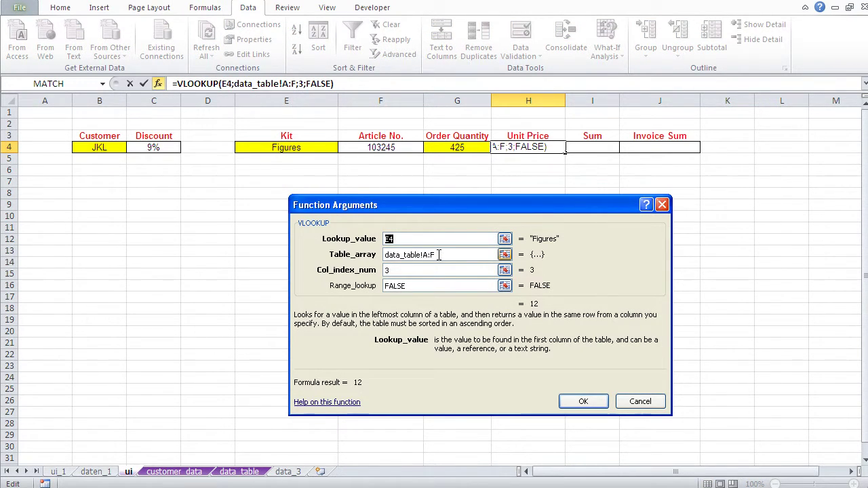
pyautogui.click(639, 402)
pyautogui.click(392, 239)
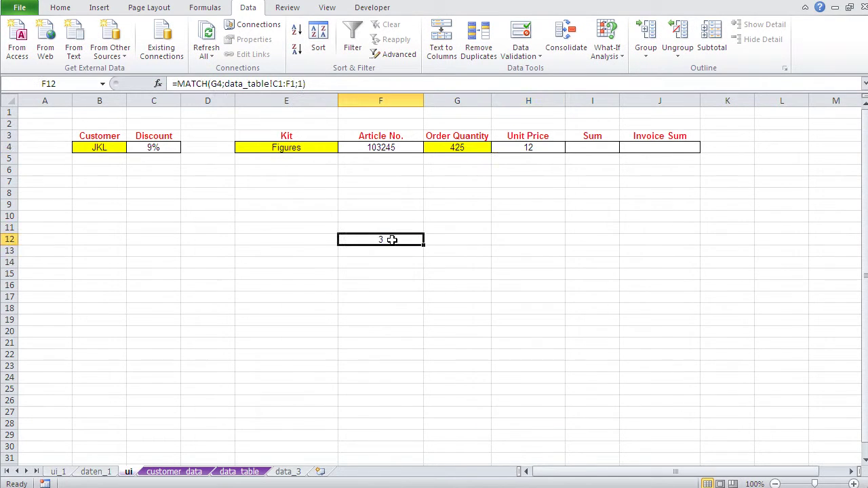
pyautogui.click(158, 83)
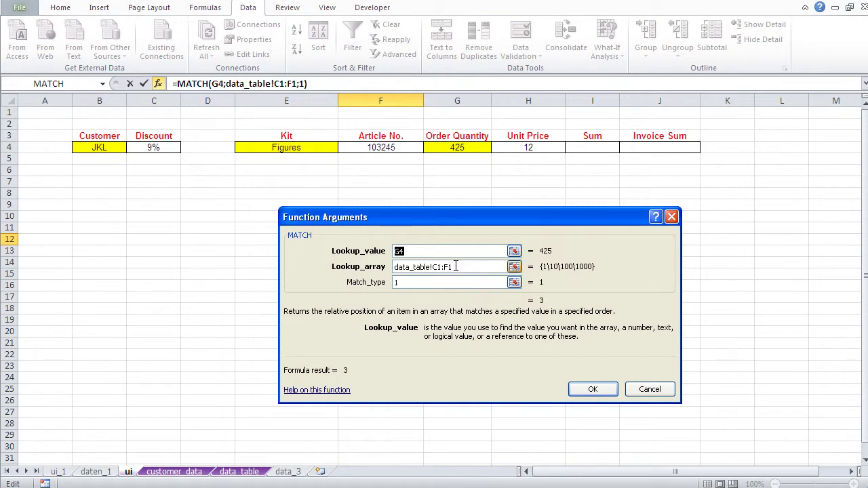
pyautogui.click(633, 393)
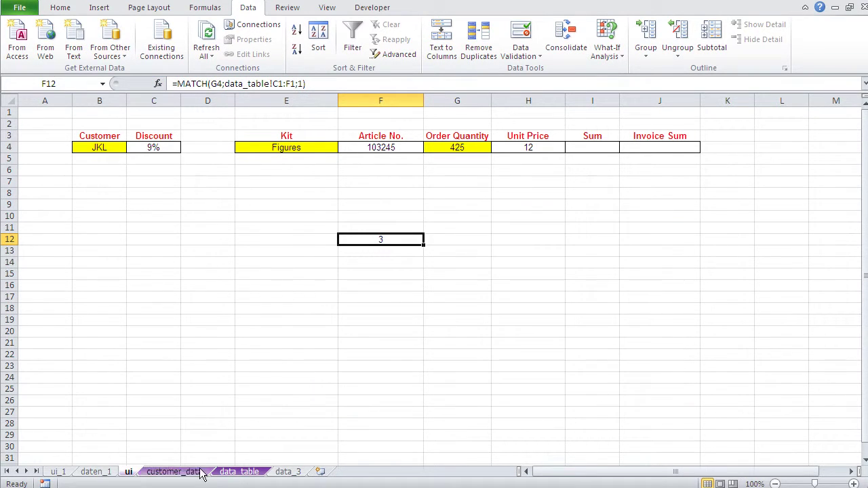
pyautogui.click(239, 472)
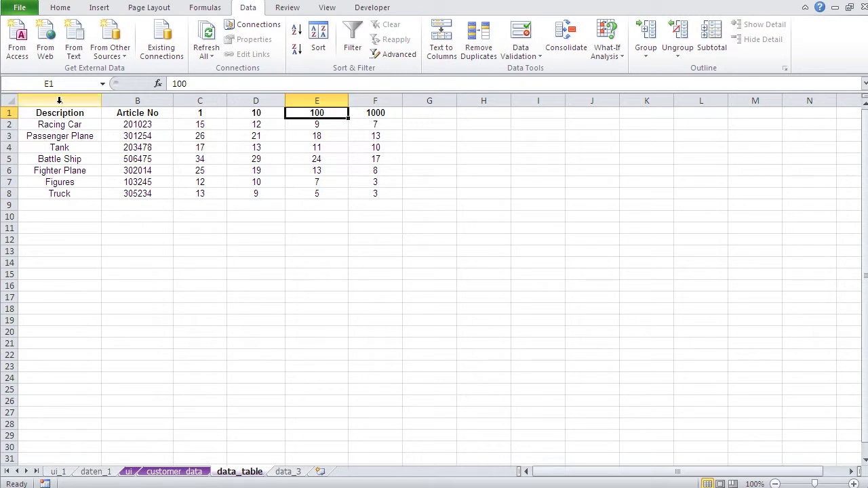
pyautogui.moveTo(59, 113); pyautogui.dragTo(375, 198)
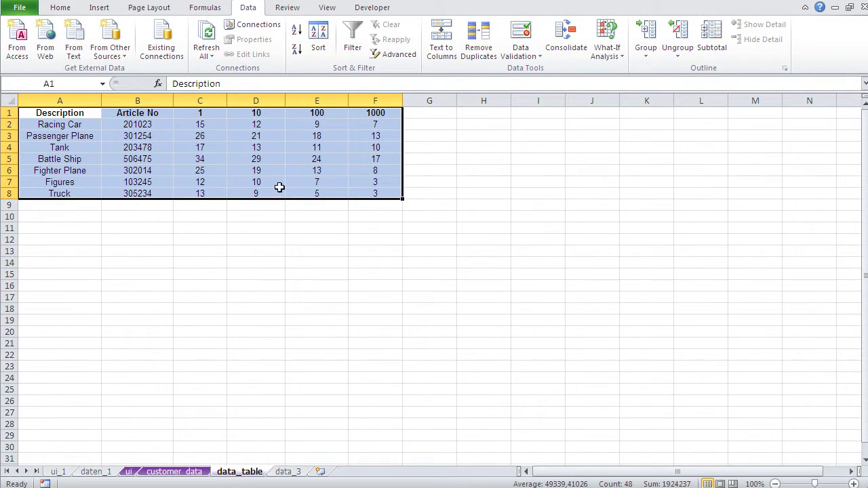
# Step: Select the tier price block C1:F7 on data_table, then open F12's MATCH formula for editing
pyautogui.moveTo(192, 113); pyautogui.dragTo(374, 182)
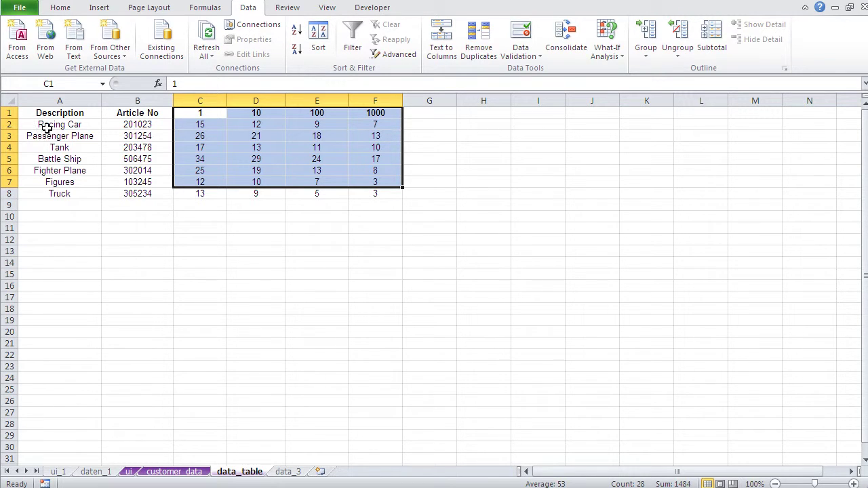
pyautogui.click(129, 472)
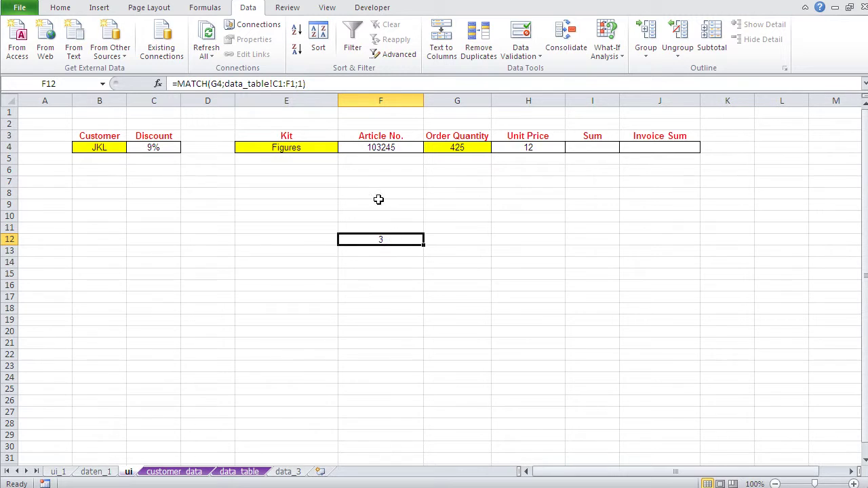
pyautogui.click(339, 83)
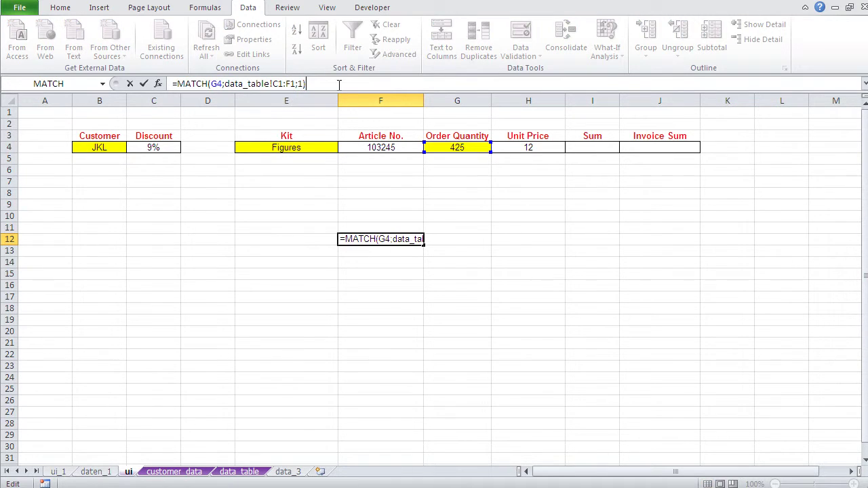
# Step: Append +2 to F12's MATCH formula and commit it
pyautogui.write('+2')
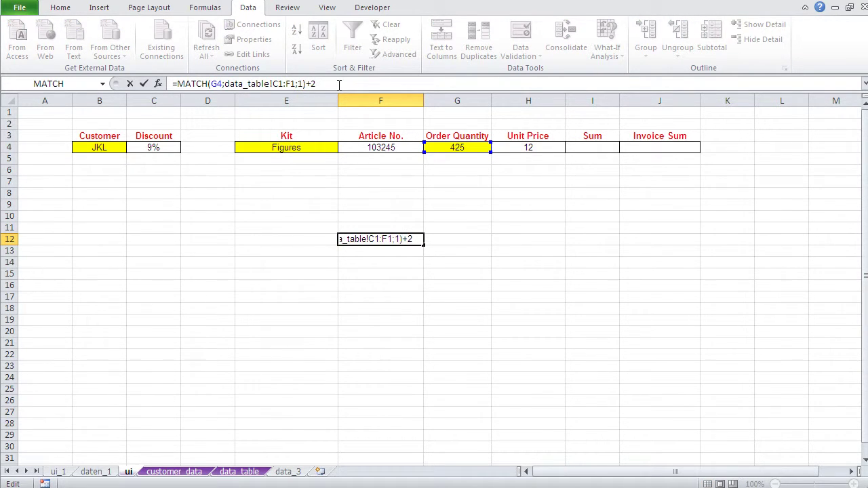
pyautogui.press('Return')
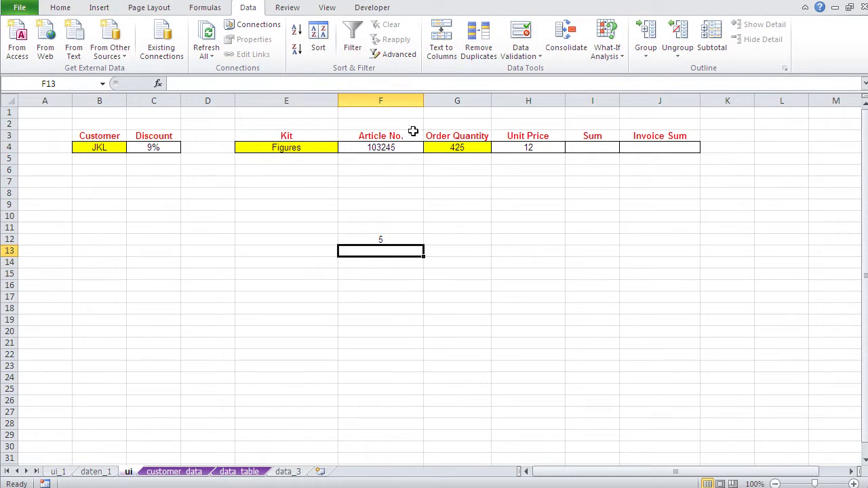
pyautogui.click(386, 238)
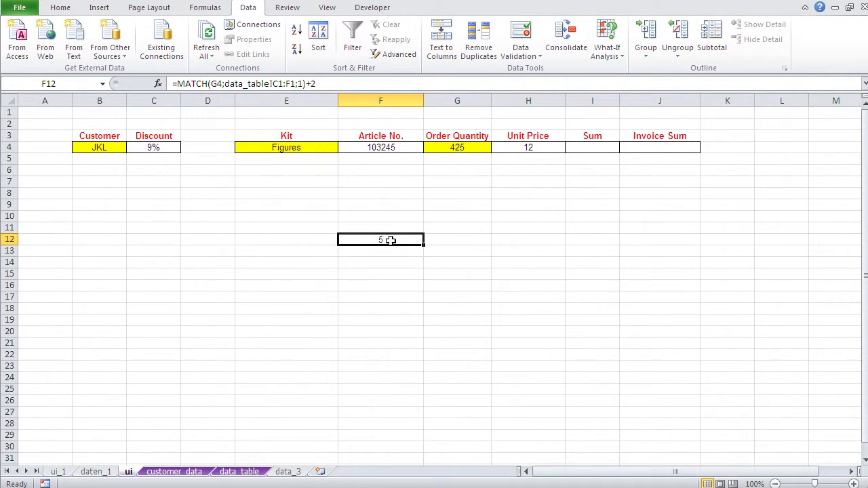
# Step: Review the Battle Ship price row on data_table, then select Order Quantity cell G4 on ui
pyautogui.click(238, 472)
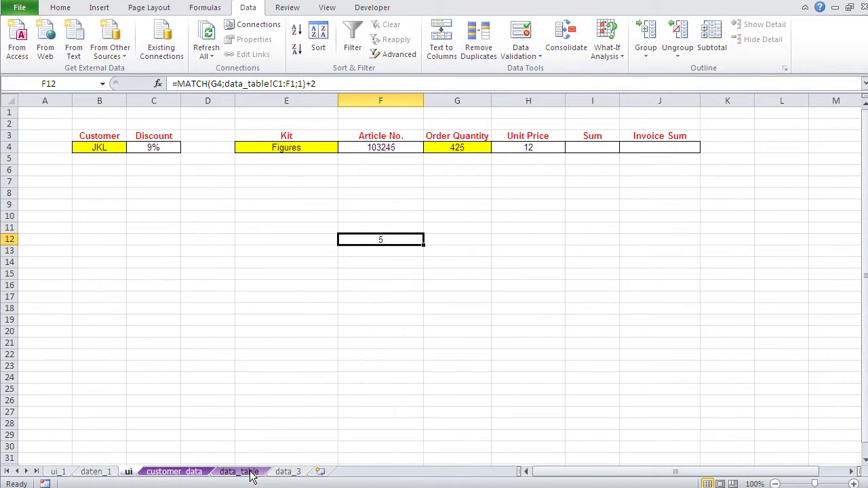
pyautogui.click(43, 153)
pyautogui.click(139, 156)
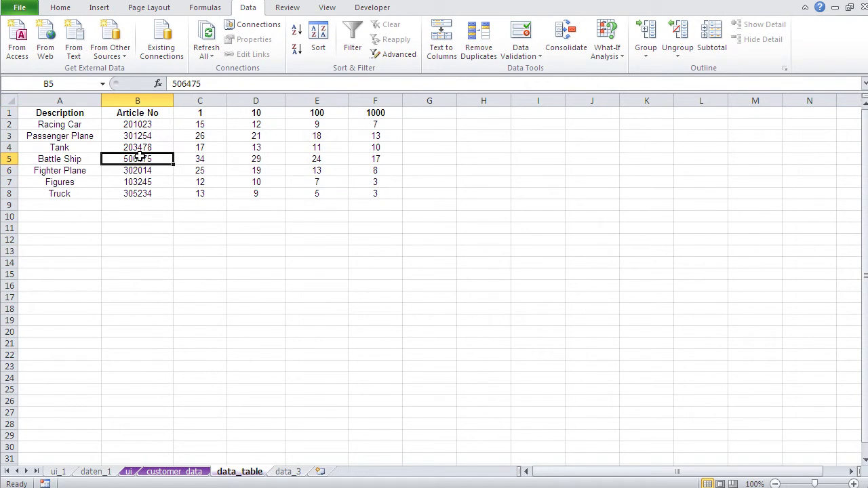
pyautogui.click(203, 158)
pyautogui.click(252, 157)
pyautogui.click(312, 156)
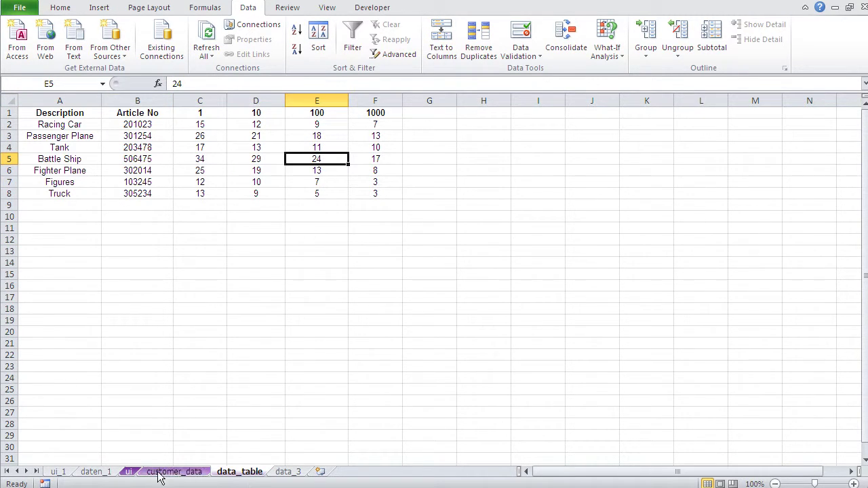
pyautogui.click(130, 472)
pyautogui.click(451, 150)
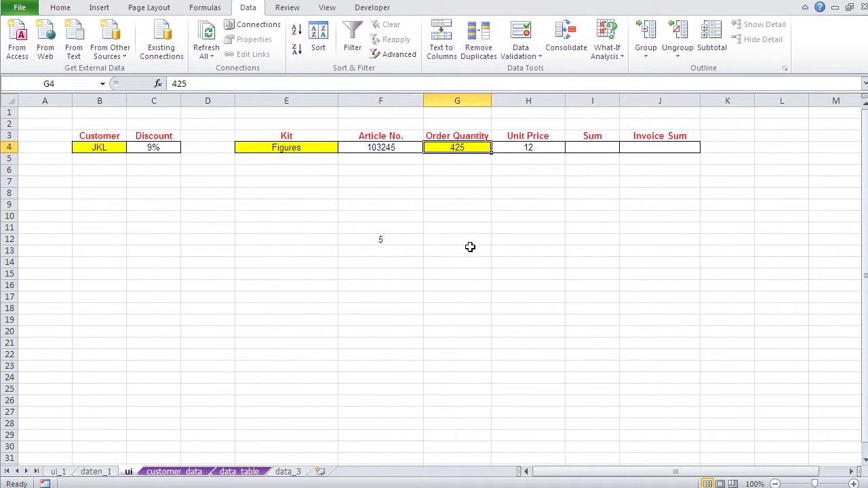
# Step: Enter order quantity 11 and compare F12's MATCH result with the Fighter Plane prices in data_table row 6
pyautogui.write('11')
pyautogui.press('Return')
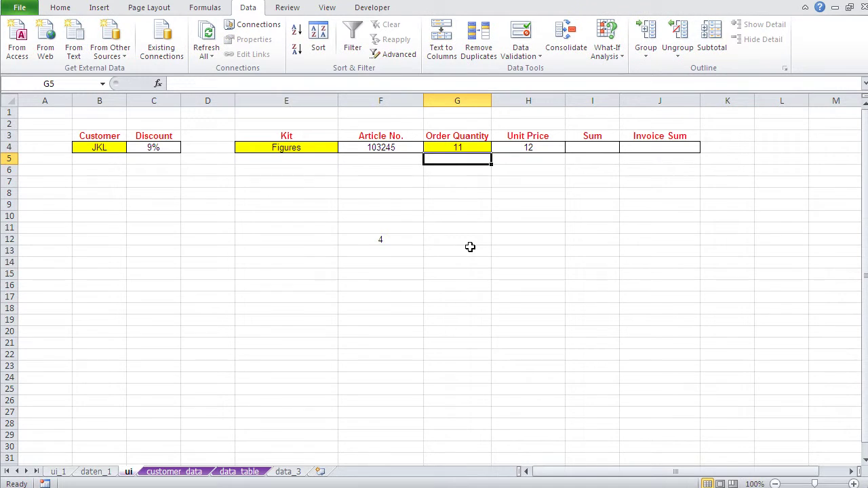
pyautogui.click(386, 241)
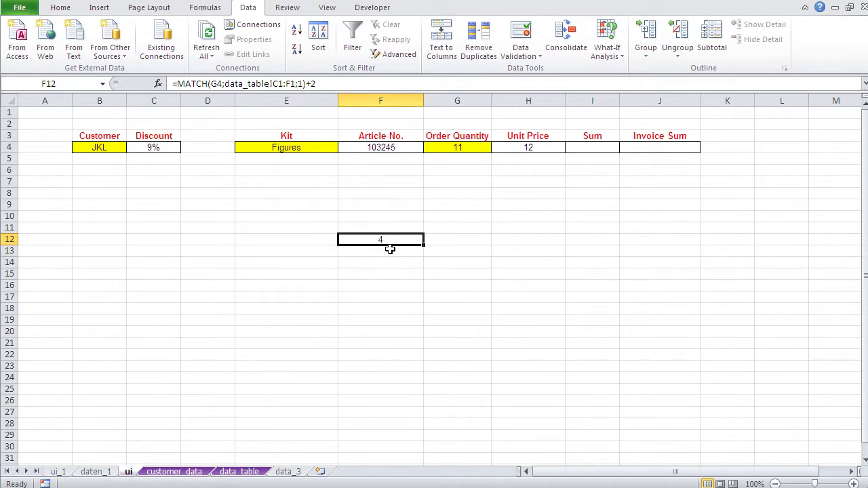
pyautogui.click(249, 473)
pyautogui.click(61, 170)
pyautogui.click(138, 170)
pyautogui.click(198, 170)
pyautogui.click(255, 169)
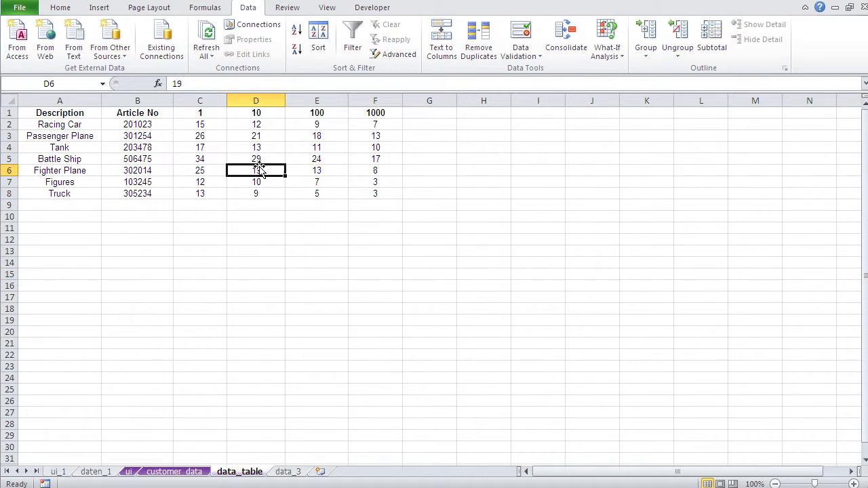
pyautogui.click(315, 171)
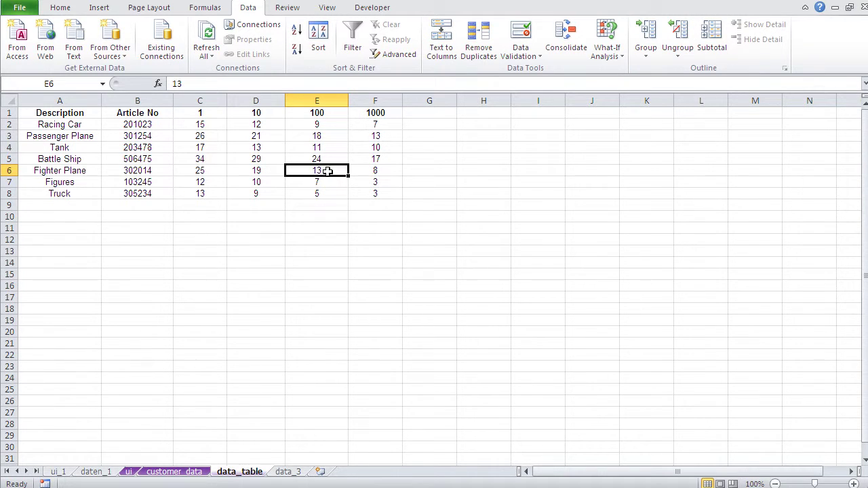
pyautogui.click(266, 173)
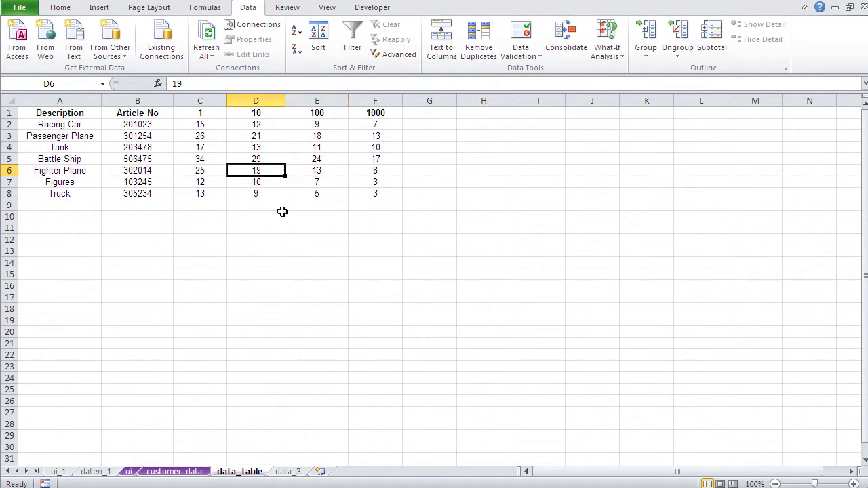
# Step: Change the order quantity to 3000 and recheck F12, now 6, against data_table row 6
pyautogui.click(130, 472)
pyautogui.click(461, 148)
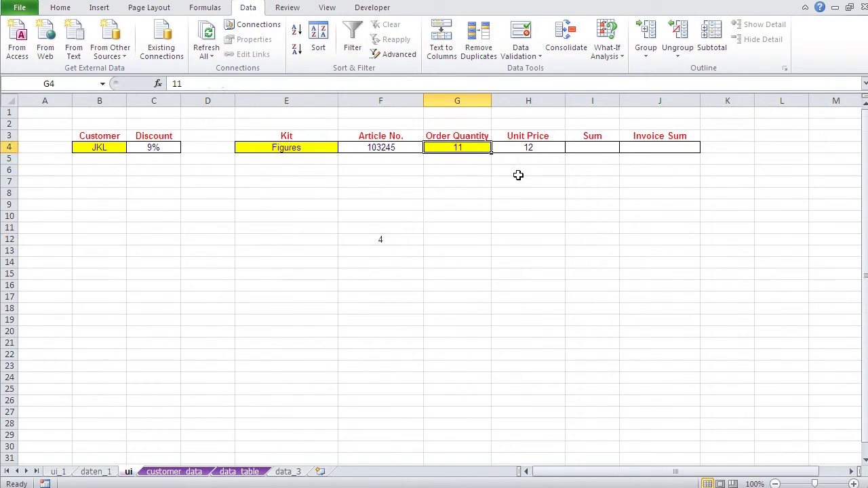
pyautogui.write('3000')
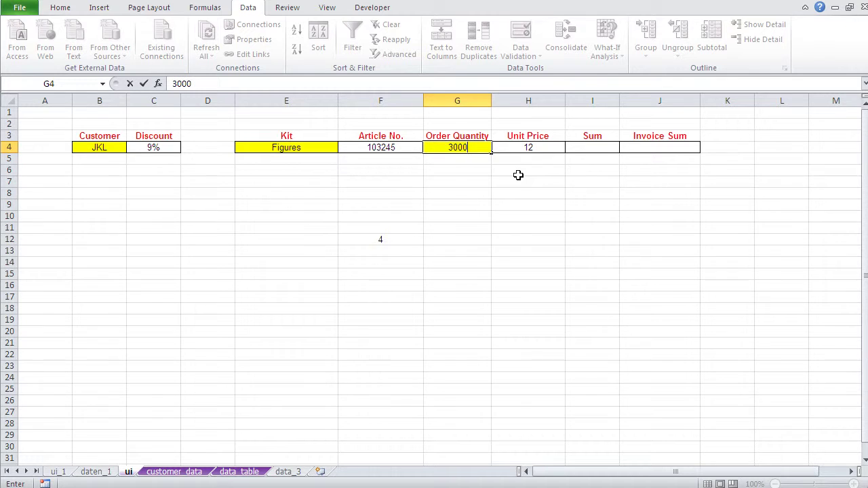
pyautogui.press('Return')
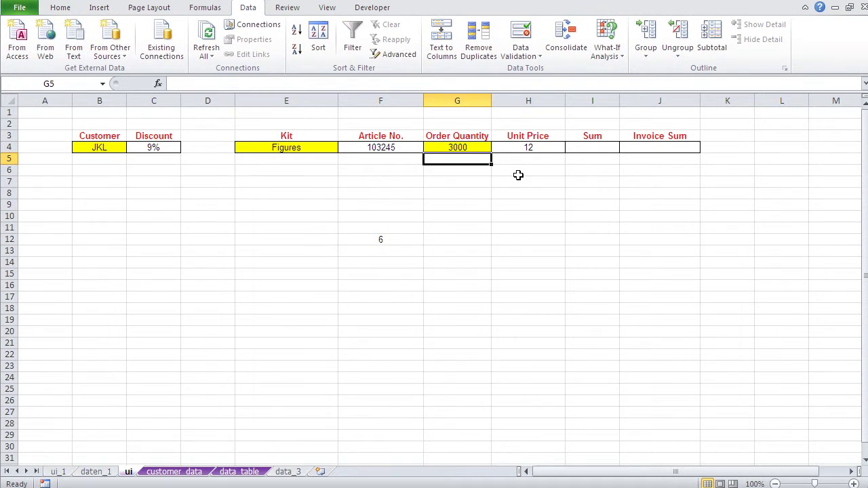
pyautogui.click(384, 240)
pyautogui.click(237, 473)
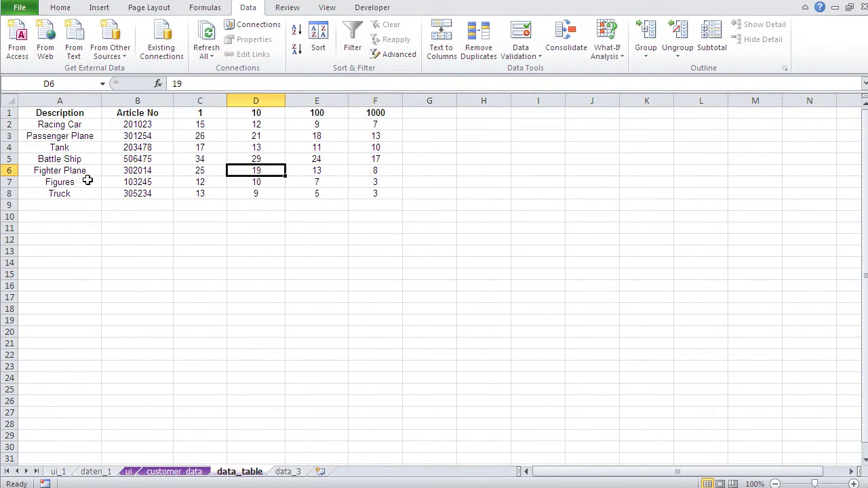
pyautogui.click(63, 170)
pyautogui.press('Right')
pyautogui.press('Right')
pyautogui.press('Right')
pyautogui.press('Right')
pyautogui.press('Right')
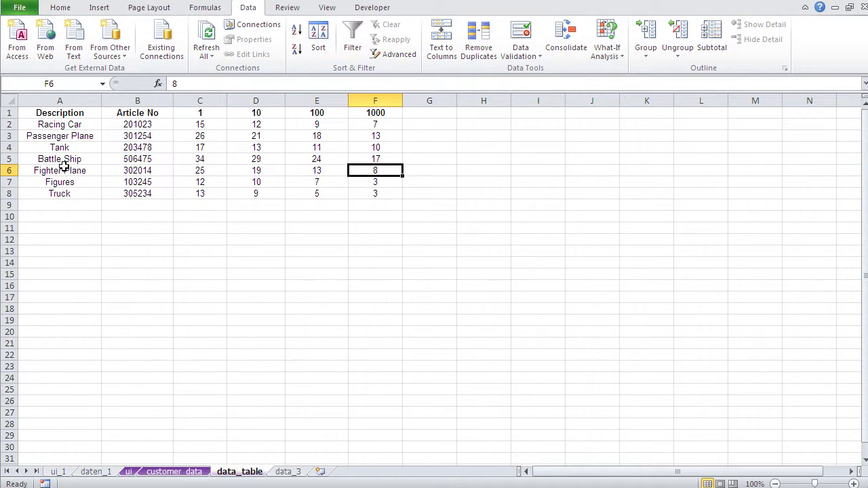
pyautogui.click(128, 472)
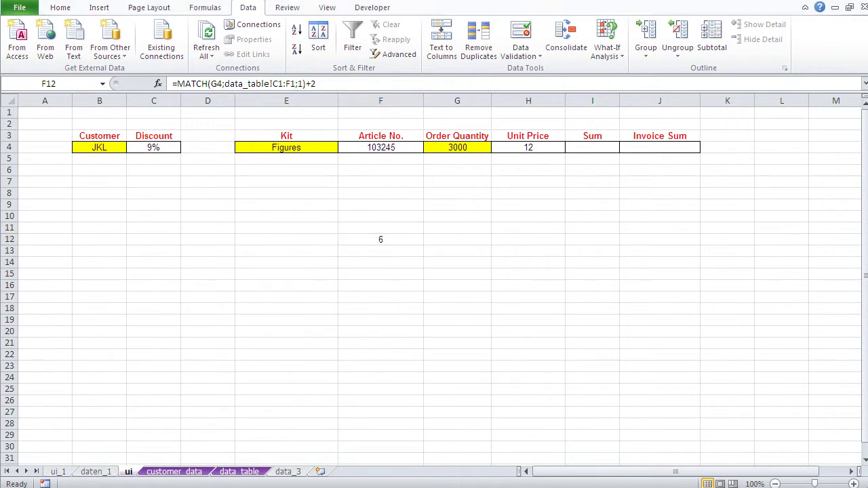
# Step: Replace H4's VLOOKUP column index 3 with F12's MATCH(G4;data_table!C1:F1;1)+2, giving 3 for 3000 Figures
pyautogui.click(378, 242)
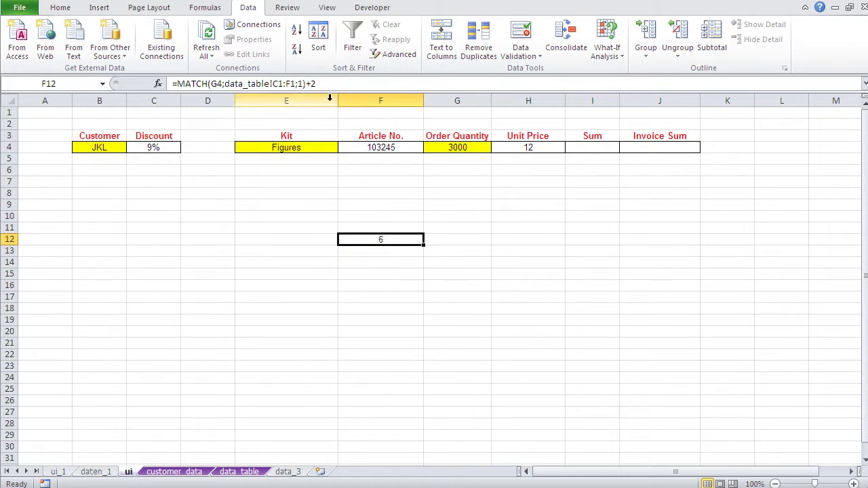
pyautogui.click(312, 84)
pyautogui.moveTo(312, 83); pyautogui.dragTo(178, 83)
pyautogui.hotkey('ctrl', 'c')
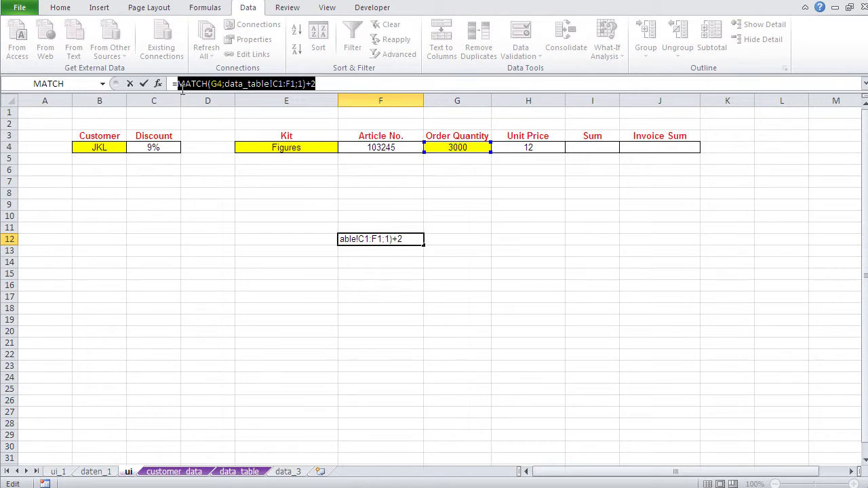
pyautogui.press('Return')
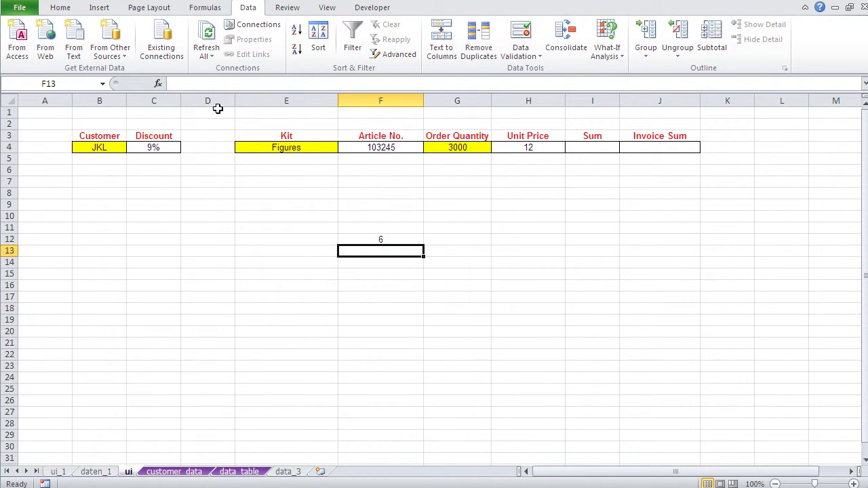
pyautogui.click(529, 147)
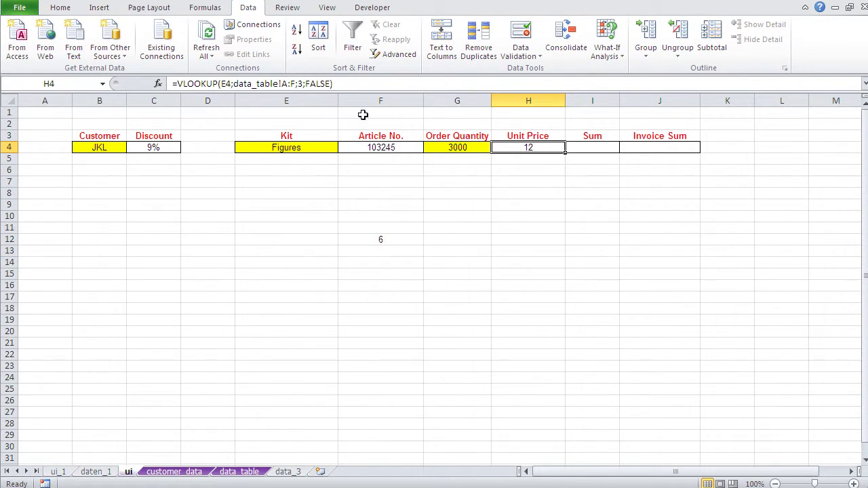
pyautogui.click(300, 83)
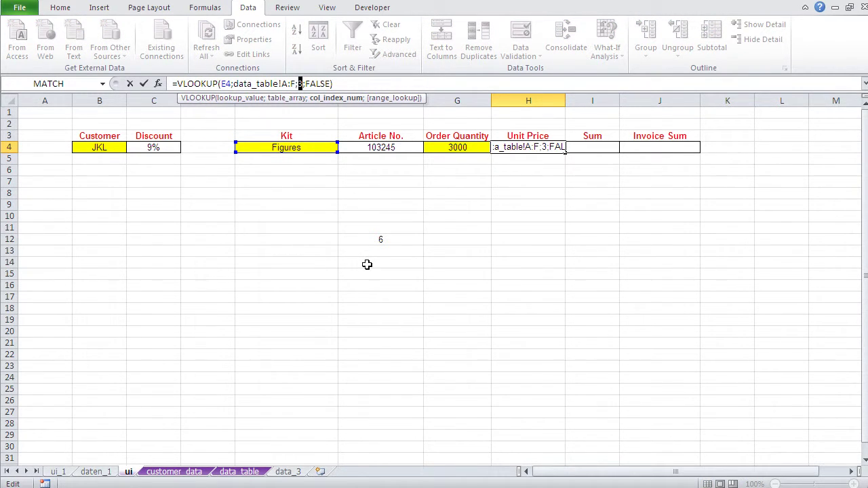
pyautogui.hotkey('ctrl', 'v')
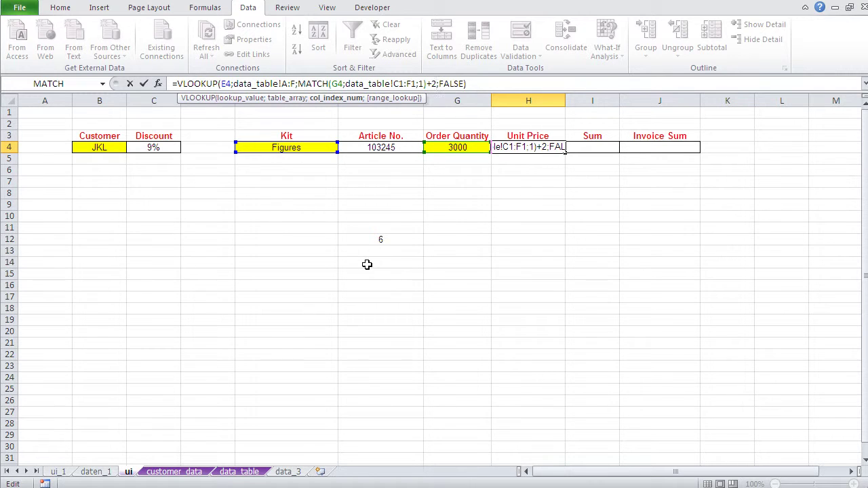
pyautogui.press('Return')
pyautogui.click(515, 147)
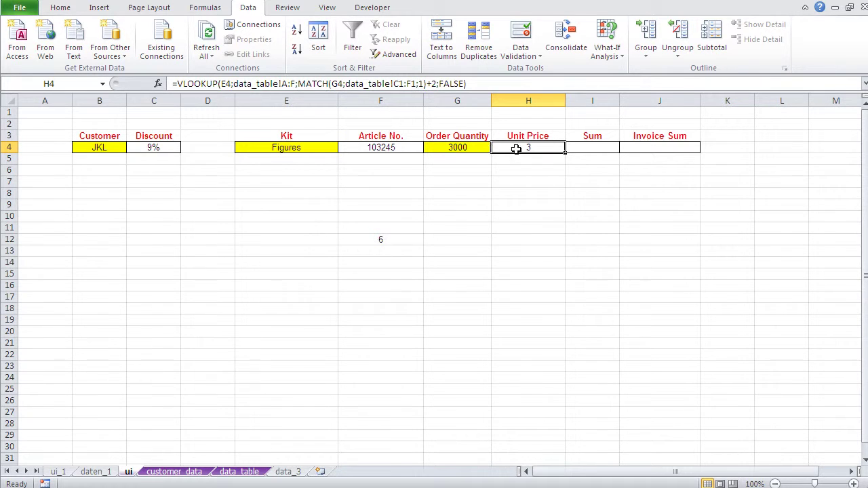
# Step: Check the Figures tier prices on data_table, then set the quantity to 11 so H4 shows 10
pyautogui.click(260, 473)
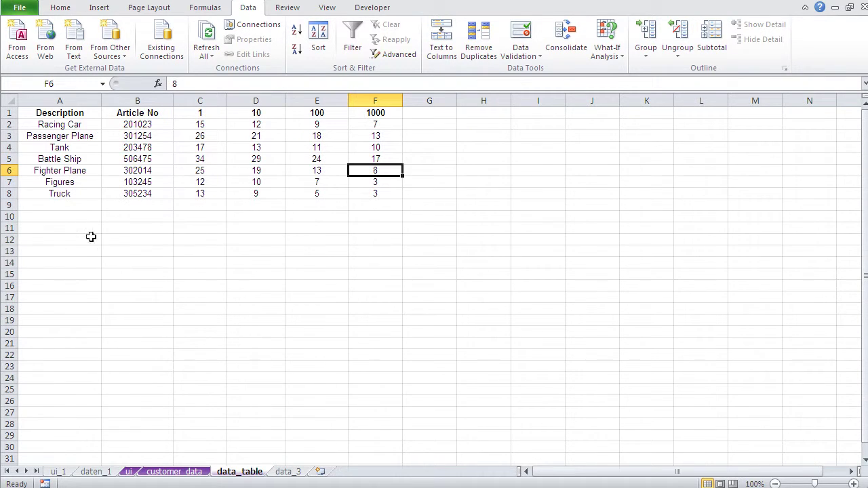
pyautogui.click(59, 186)
pyautogui.click(372, 185)
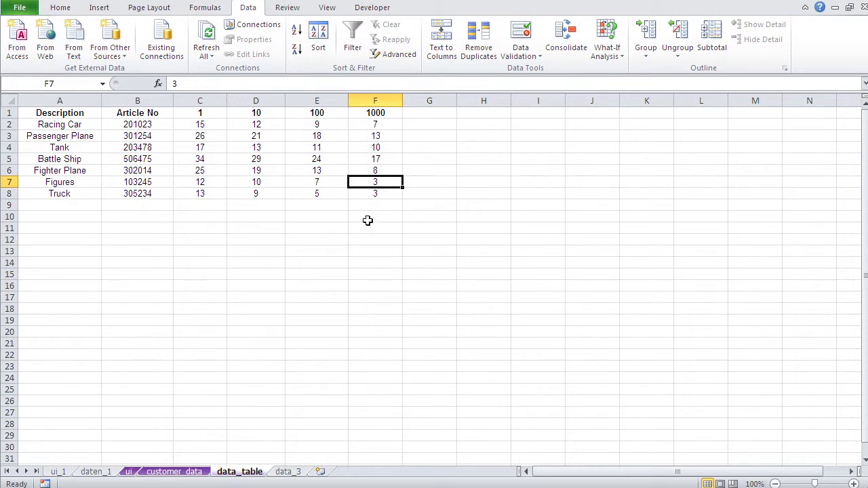
pyautogui.click(129, 472)
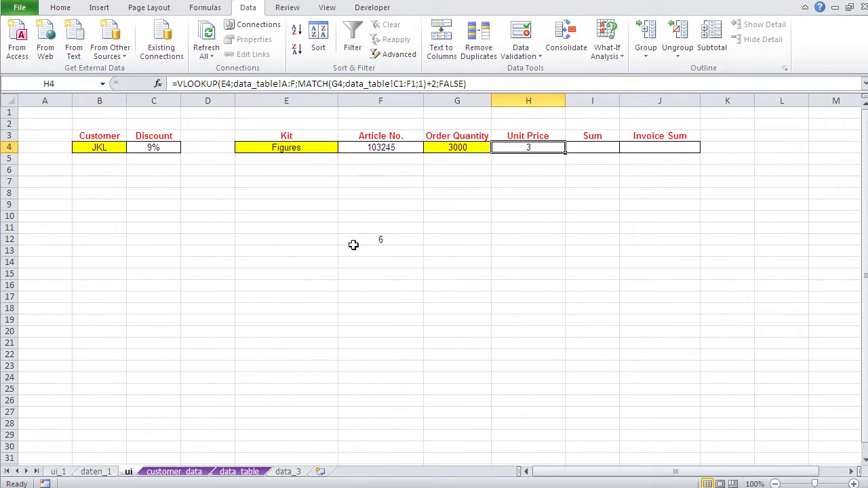
pyautogui.click(467, 147)
pyautogui.write('11')
pyautogui.click(471, 203)
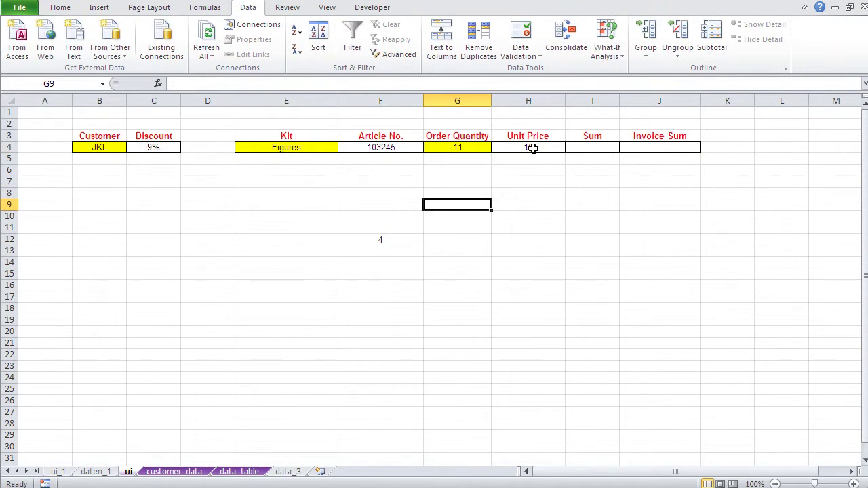
pyautogui.click(239, 471)
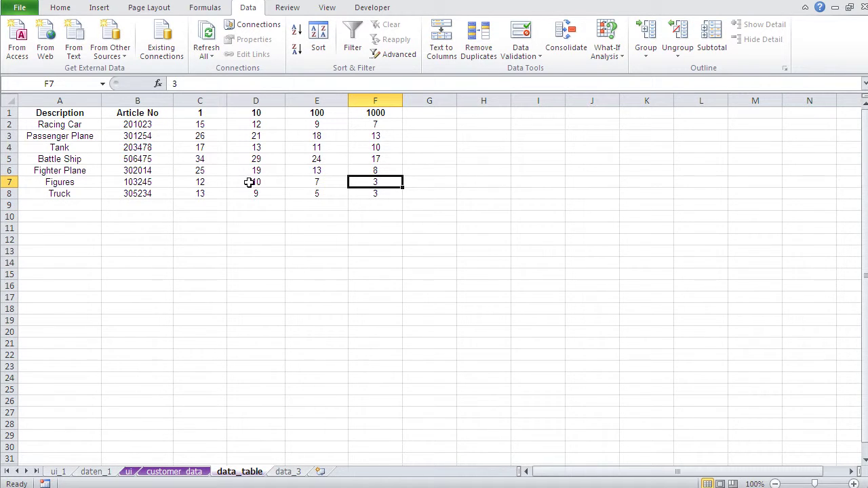
pyautogui.click(129, 472)
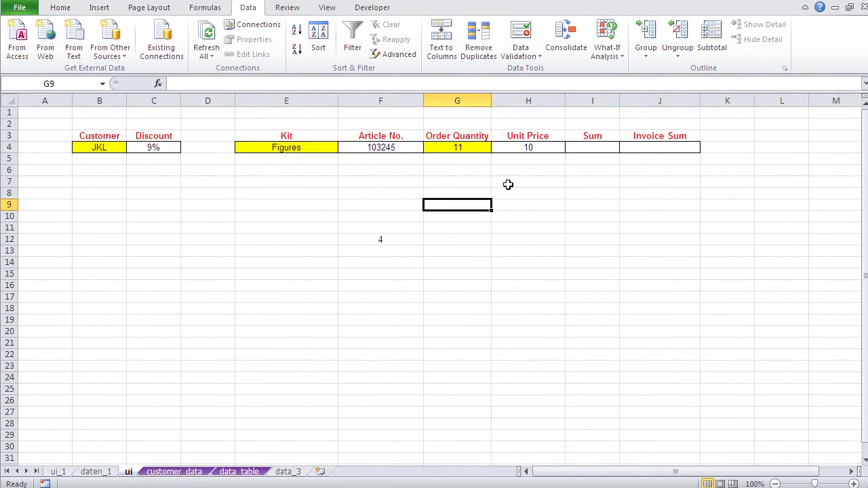
pyautogui.click(522, 154)
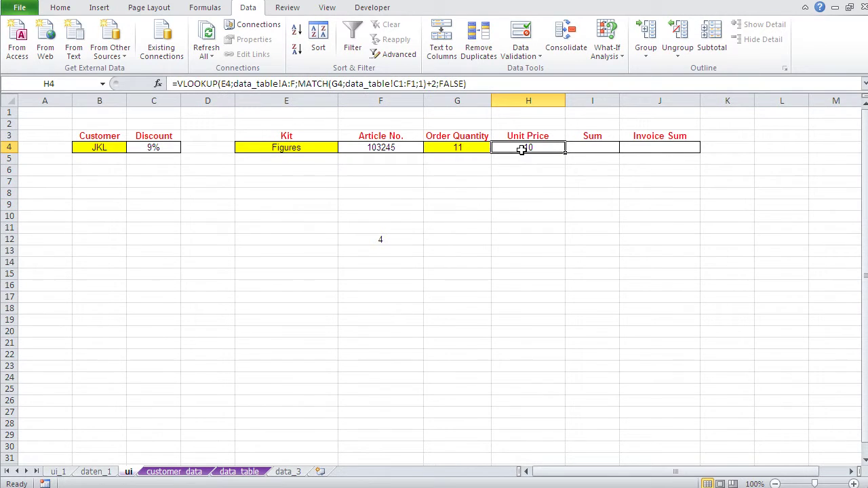
pyautogui.click(161, 84)
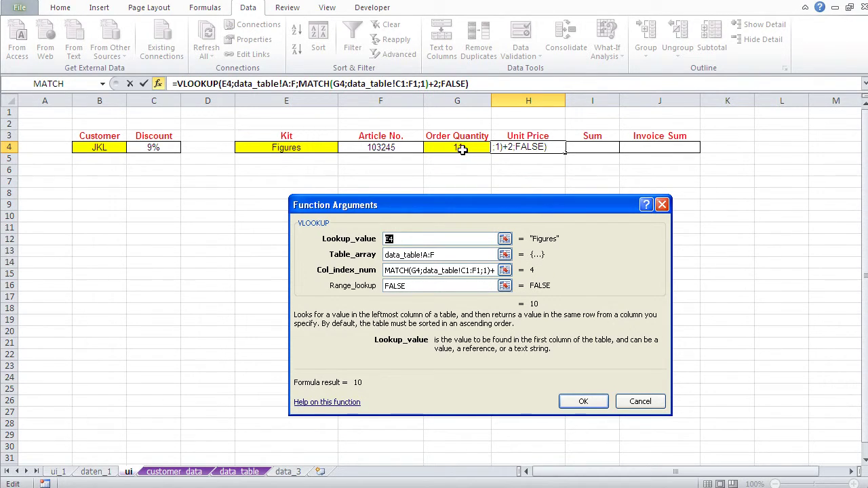
pyautogui.click(640, 402)
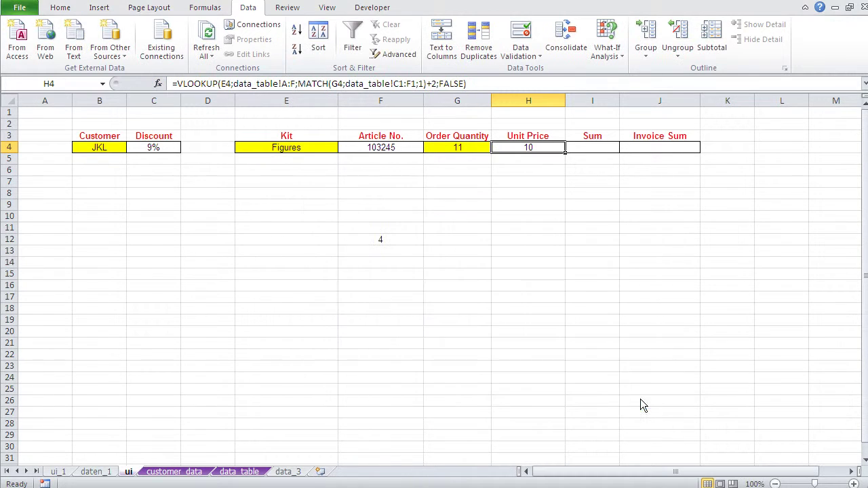
pyautogui.click(385, 236)
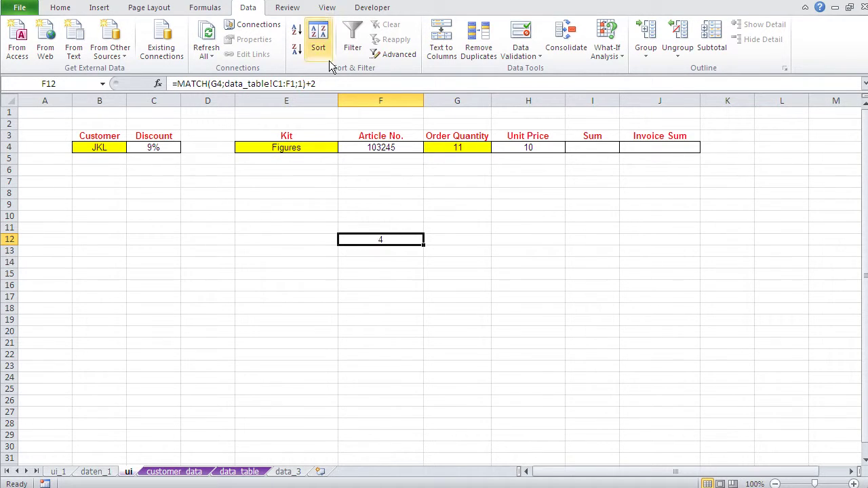
# Step: Put MATCH(G4;data_table!C1:F1;1)+2 as H4's VLOOKUP column index, keeping the unit price at 10
pyautogui.moveTo(316, 84); pyautogui.dragTo(177, 83)
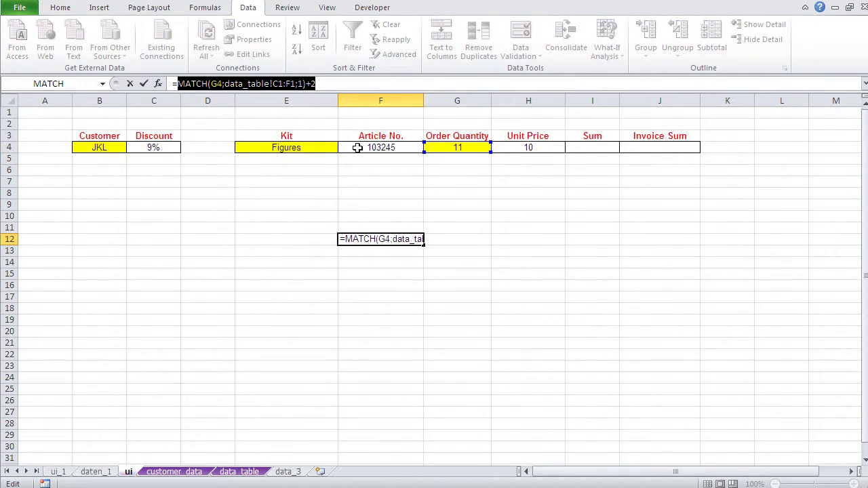
pyautogui.press('Return')
pyautogui.click(519, 145)
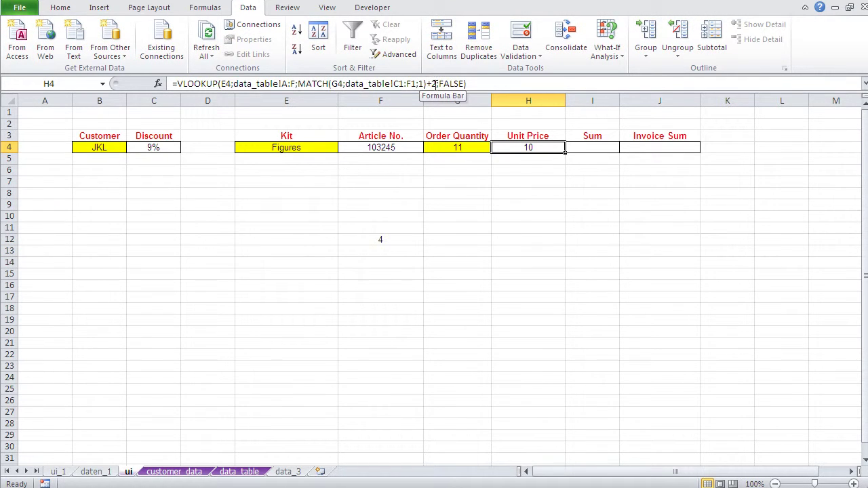
pyautogui.moveTo(436, 84); pyautogui.dragTo(299, 84)
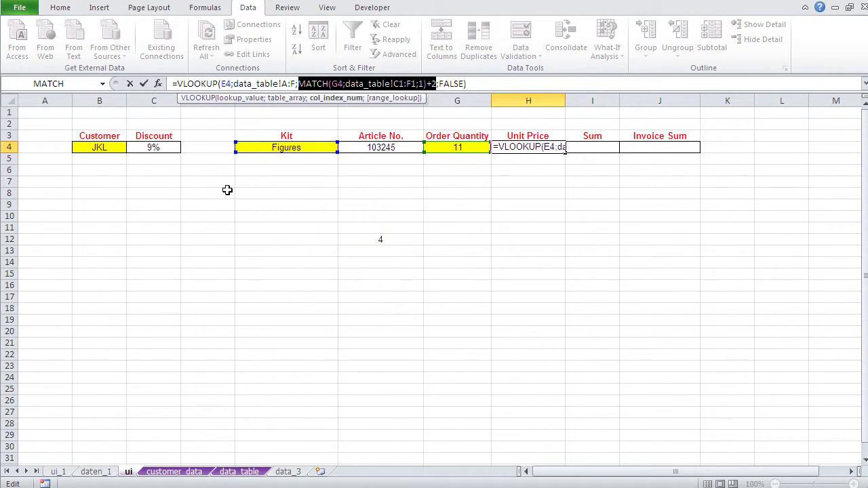
pyautogui.press('Return')
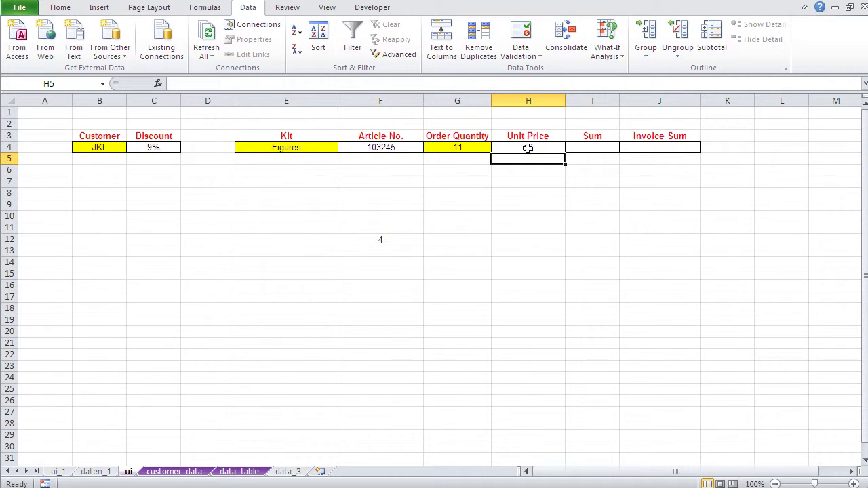
pyautogui.click(472, 147)
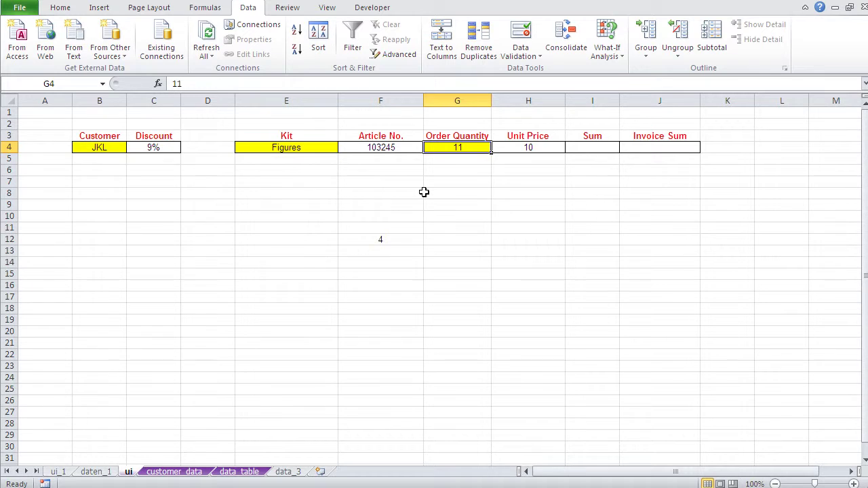
# Step: Set the order quantity to 152, dropping the unit price to the 100-unit tier price of 7
pyautogui.write('52')
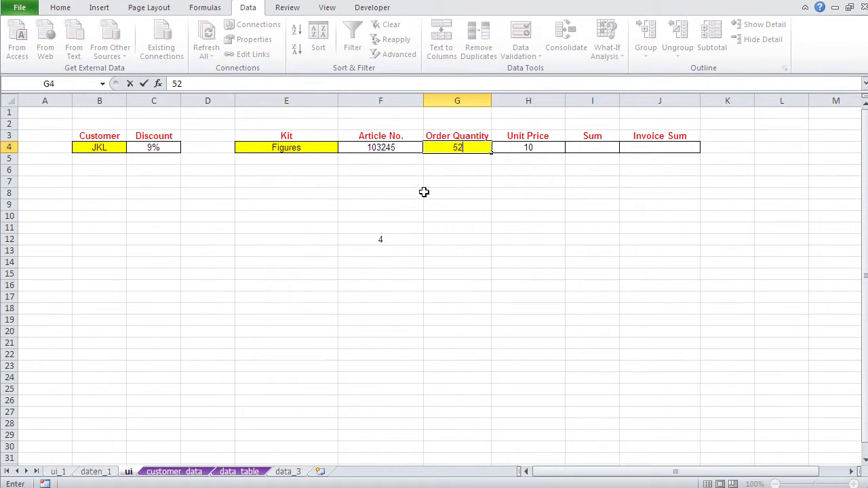
pyautogui.press('Return')
pyautogui.press('Up')
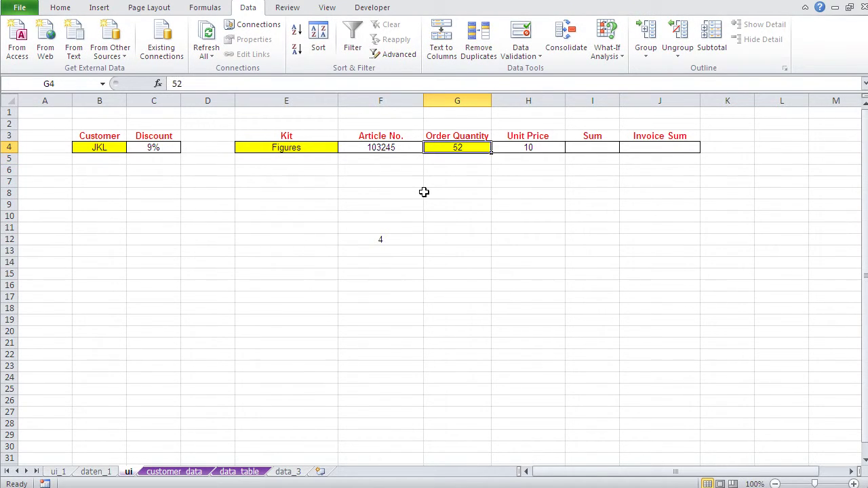
pyautogui.write('15')
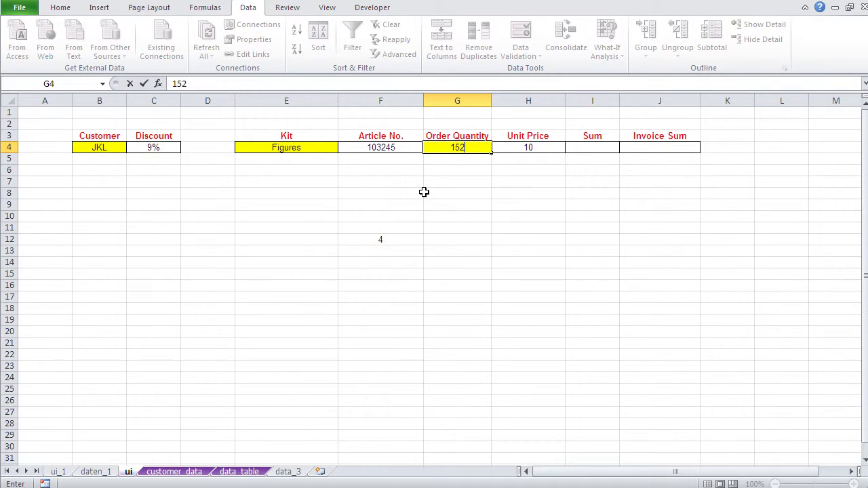
pyautogui.press('Return')
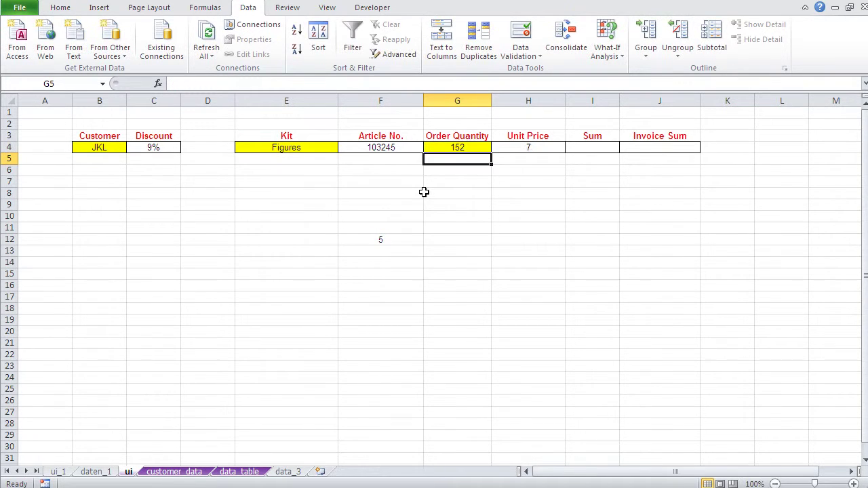
# Step: Review the data_table and customer_data sheets, then delete the MATCH helper formula in F12
pyautogui.click(234, 472)
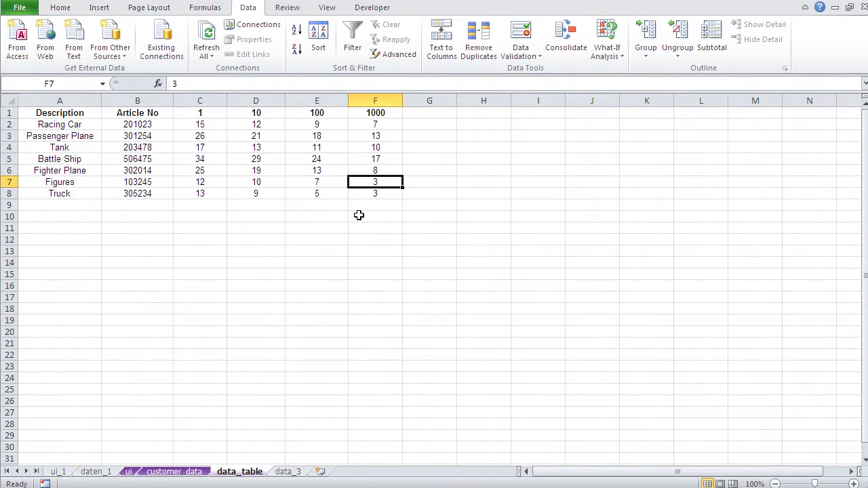
pyautogui.click(190, 472)
pyautogui.click(129, 473)
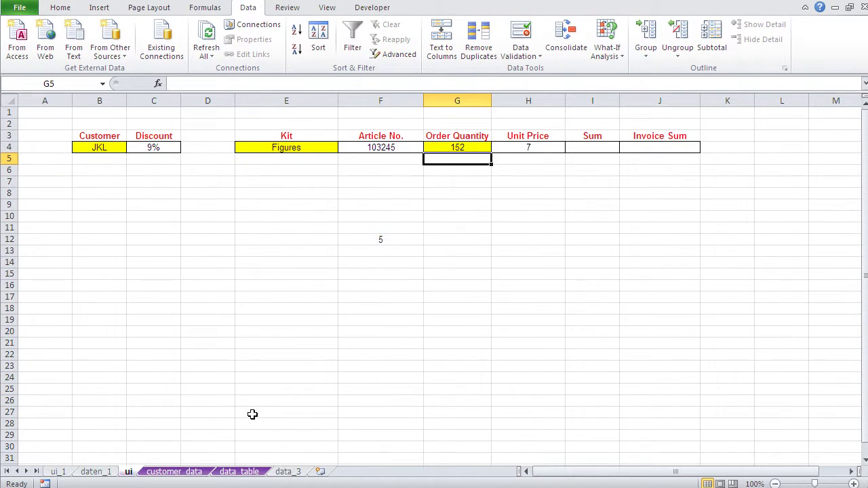
pyautogui.click(385, 238)
pyautogui.press('Delete')
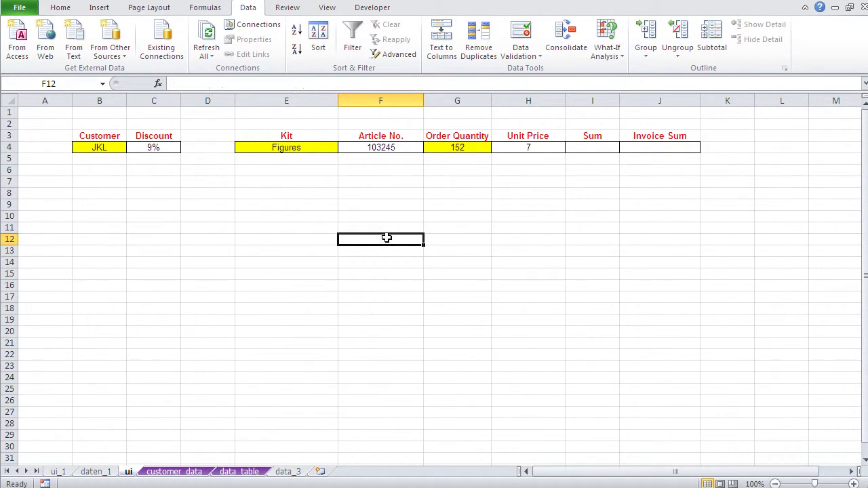
# Step: Enter =G4*H4 in Sum cell I4, giving 1.064
pyautogui.click(593, 140)
pyautogui.click(592, 150)
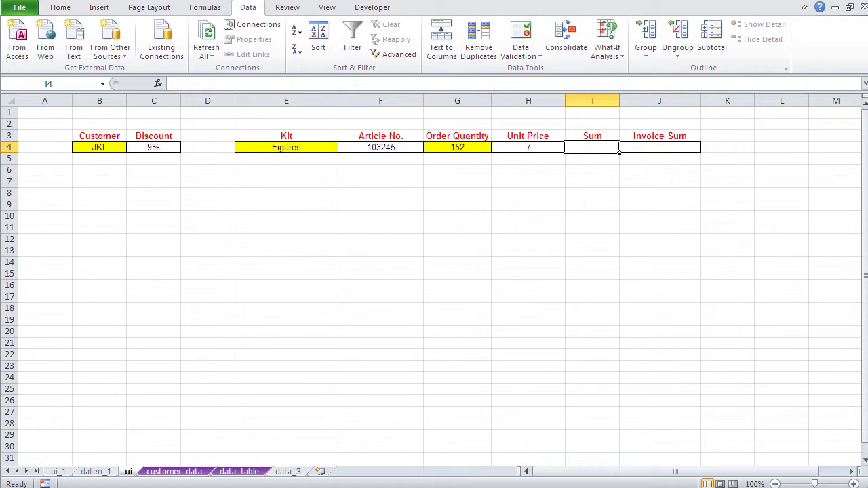
pyautogui.write('=')
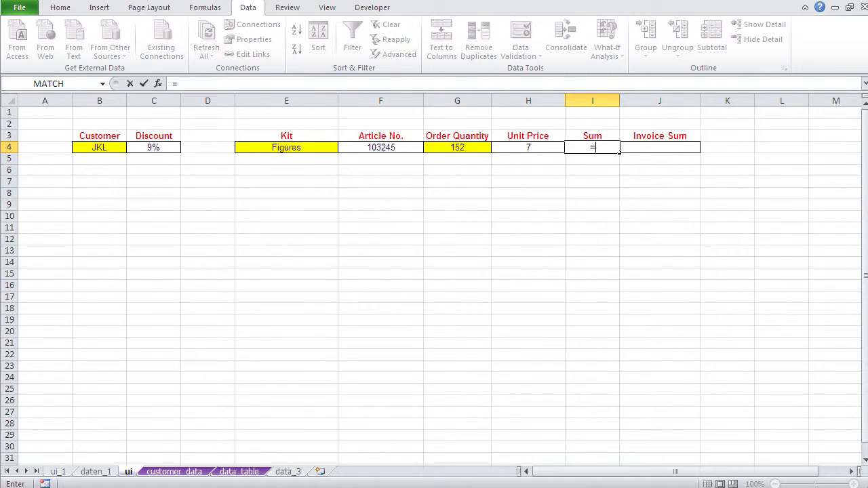
pyautogui.click(450, 145)
pyautogui.write('*')
pyautogui.click(513, 147)
pyautogui.press('Return')
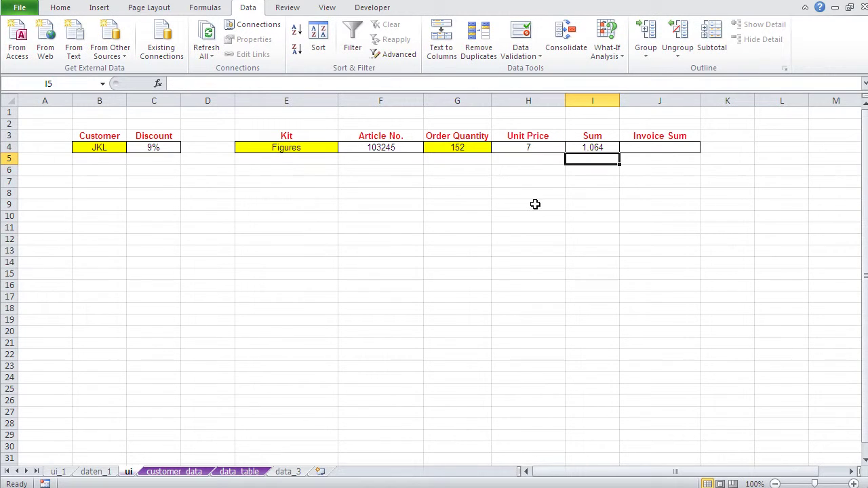
# Step: Enter =I4*(1-C4) in Invoice Sum cell J4, applying the 9% discount to give 968
pyautogui.click(649, 148)
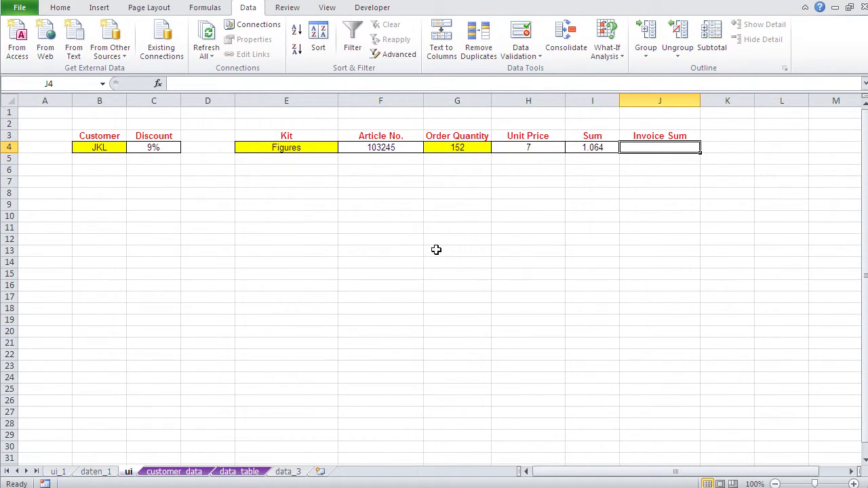
pyautogui.write('=')
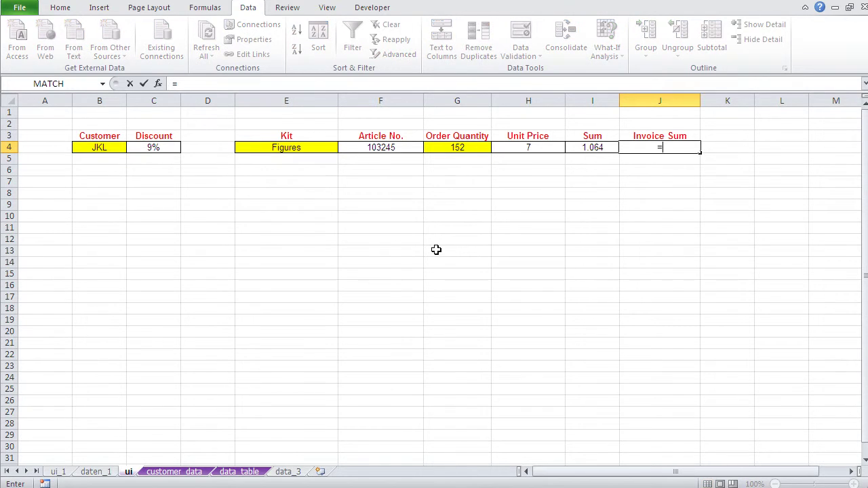
pyautogui.click(592, 147)
pyautogui.write('*(1-')
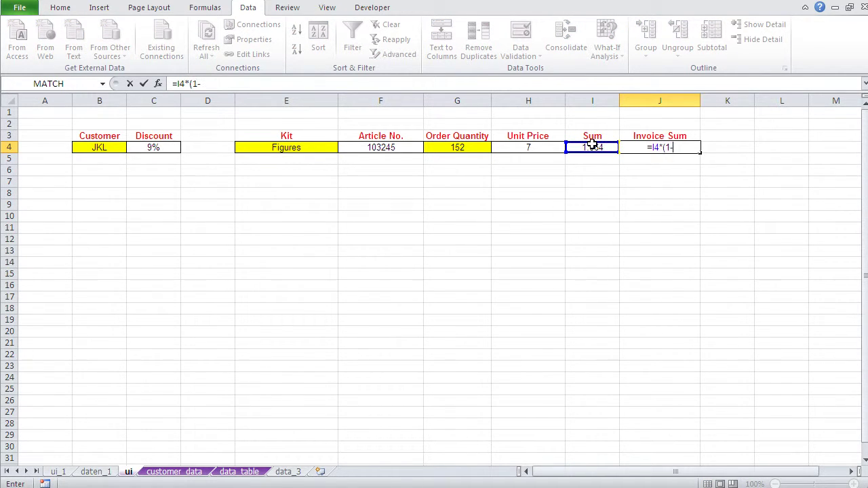
pyautogui.click(148, 151)
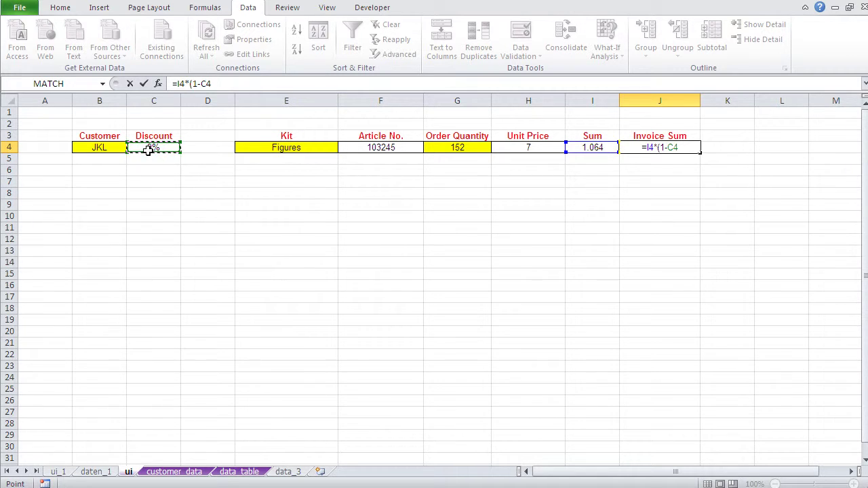
pyautogui.write(')')
pyautogui.press('Return')
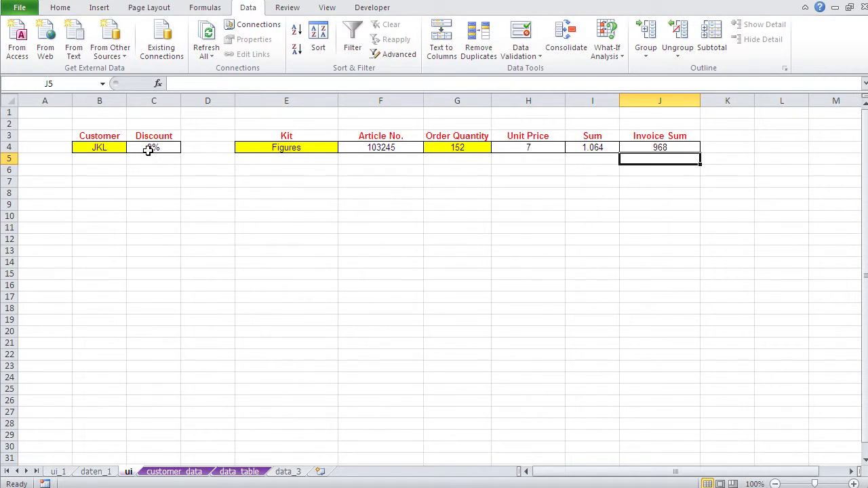
pyautogui.click(461, 174)
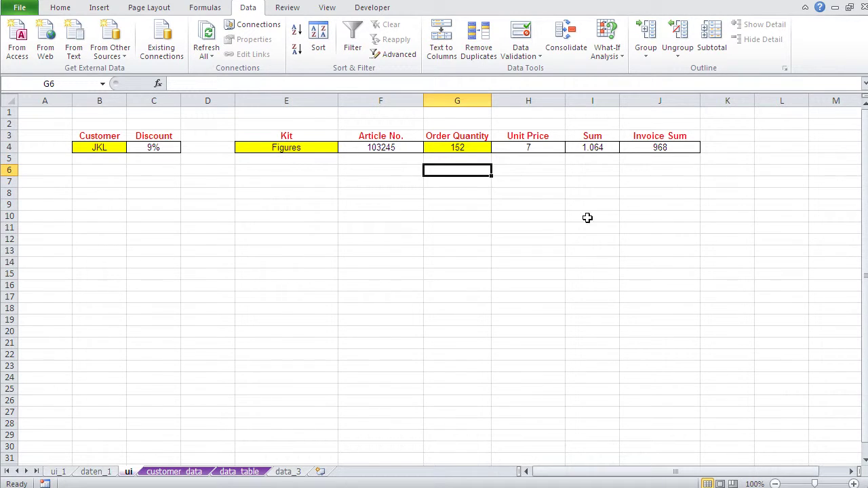
# Step: Order 315 Battle Ship kits for a 6.880 Invoice Sum, then view the data_table price sheet
pyautogui.click(299, 150)
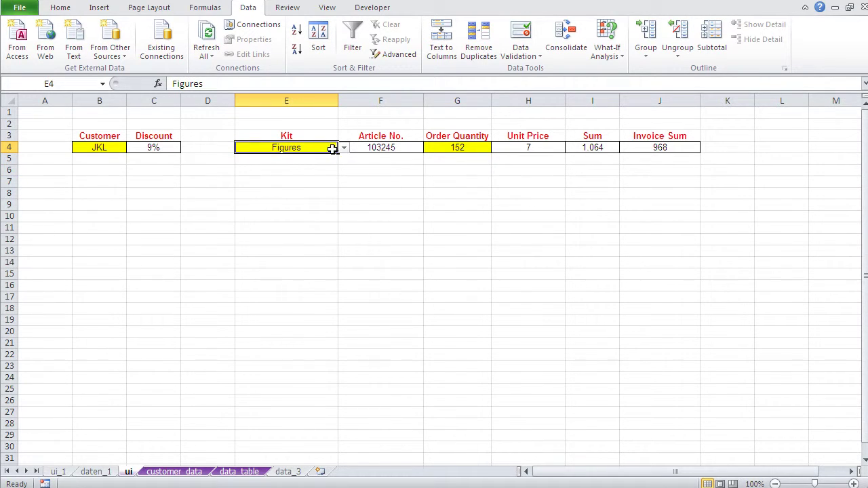
pyautogui.click(344, 152)
pyautogui.click(310, 176)
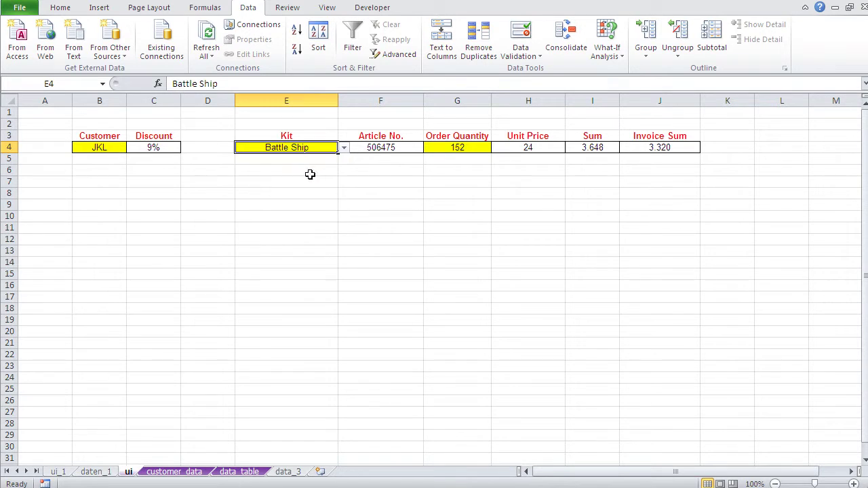
pyautogui.click(458, 149)
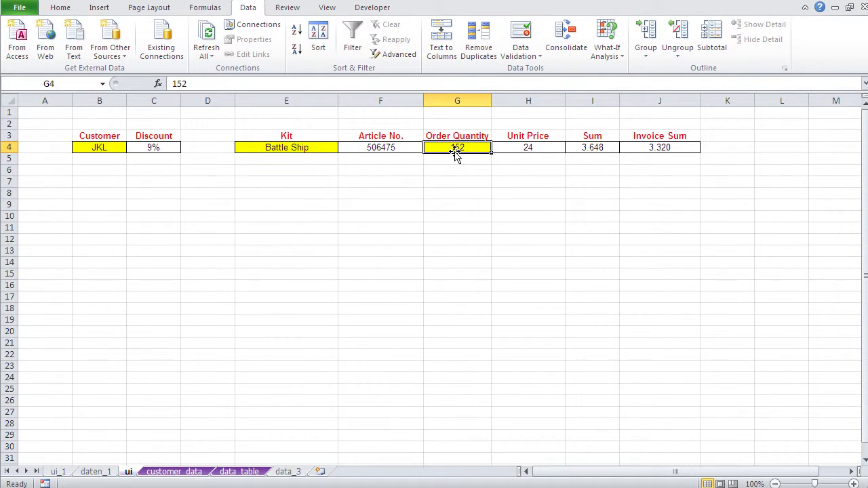
pyautogui.write('3')
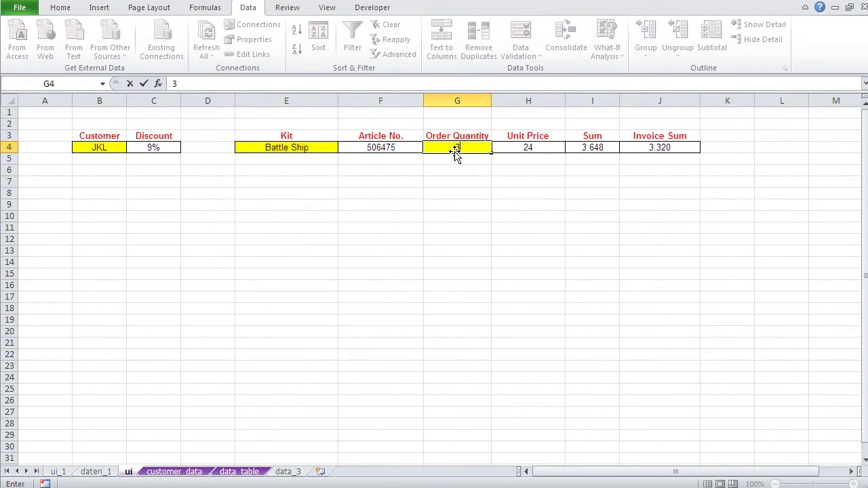
pyautogui.press('Return')
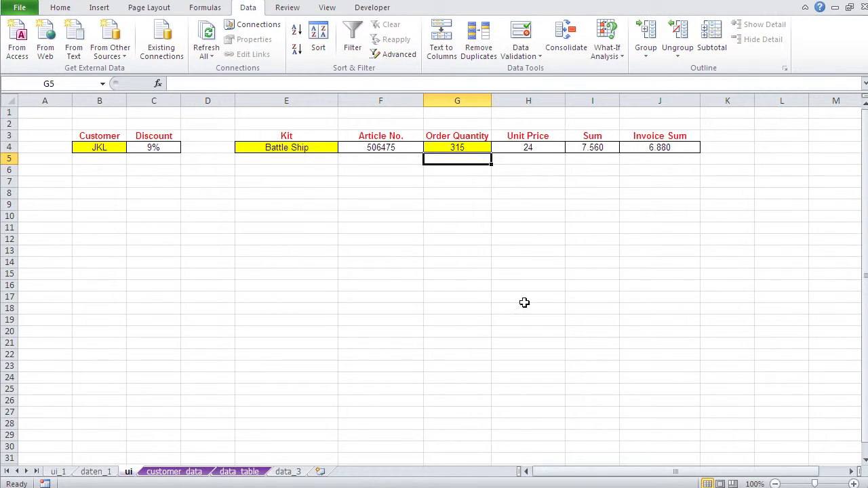
pyautogui.click(237, 472)
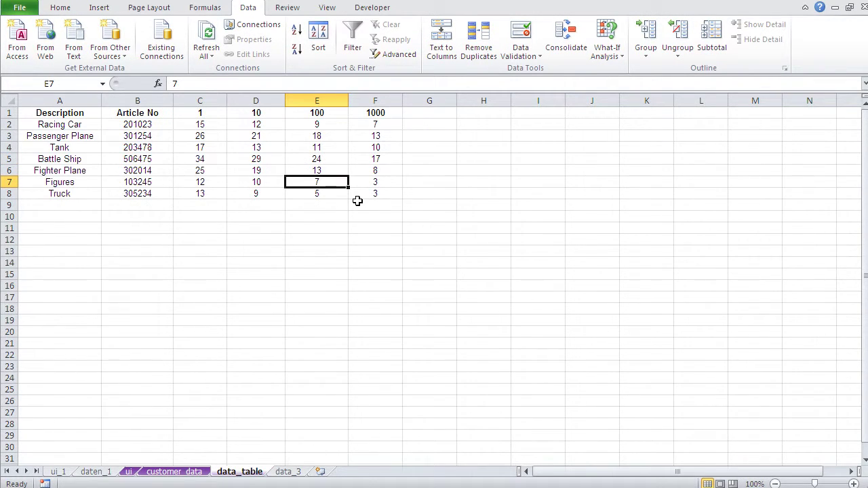